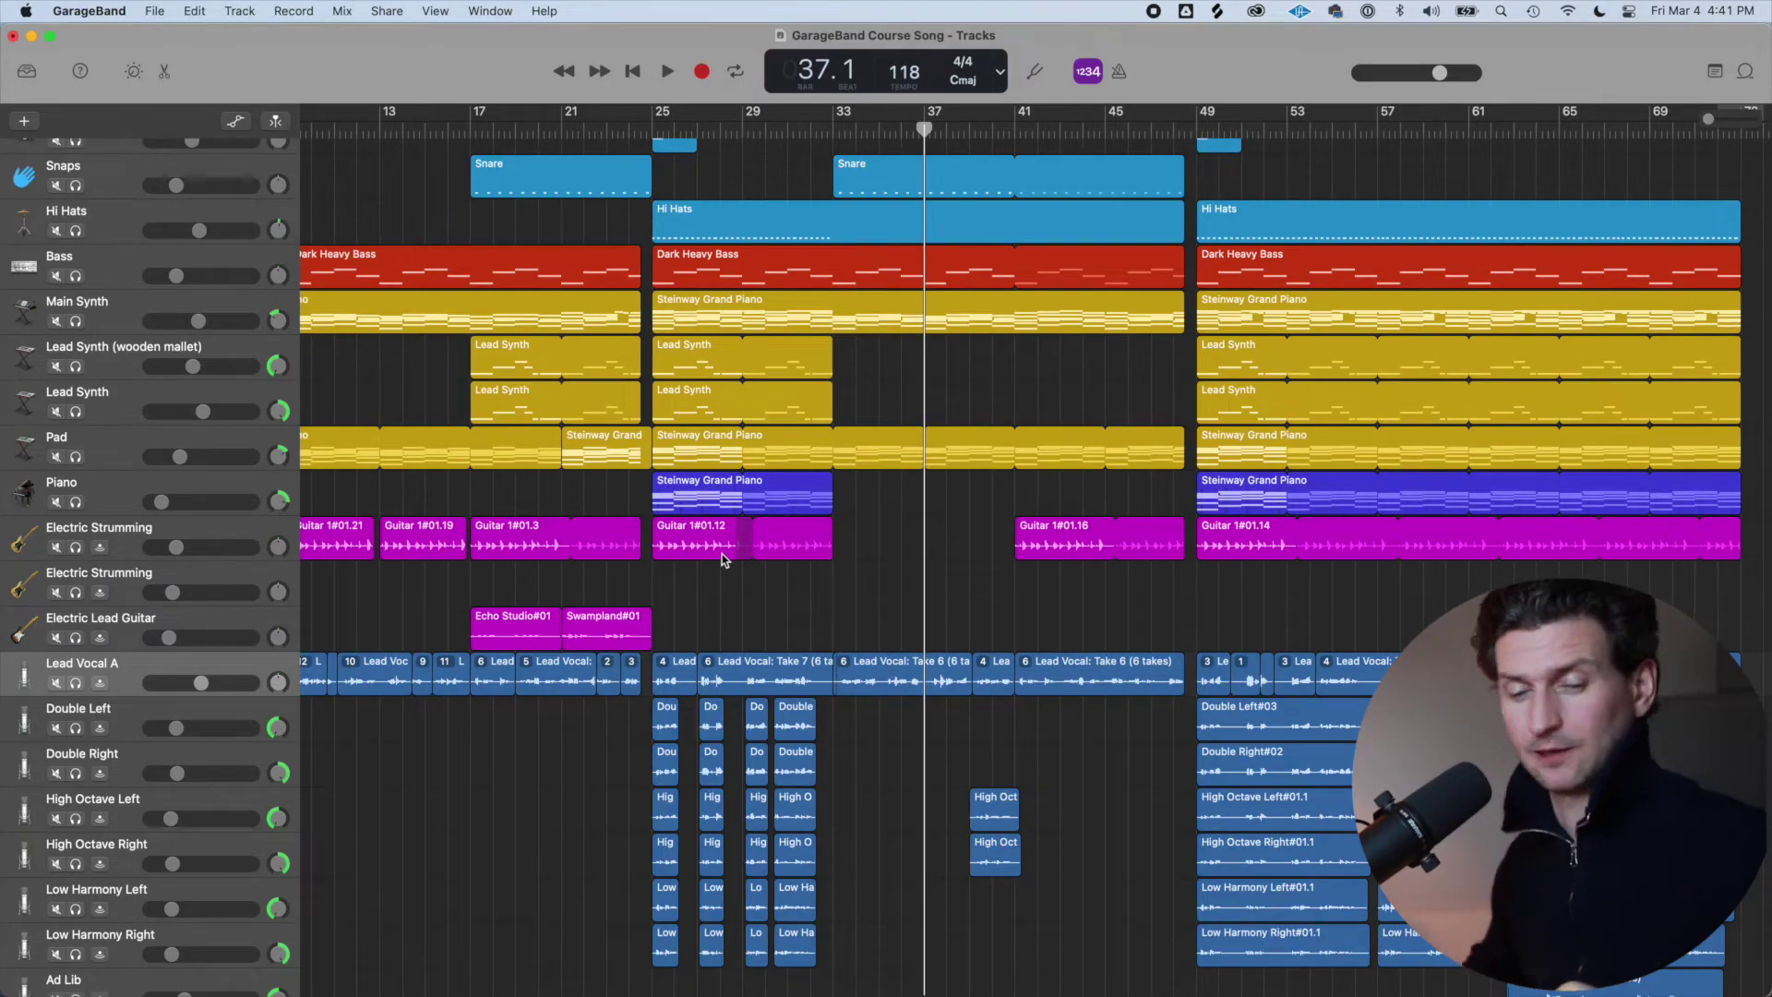
Start a new Guitar or Bass audio track in the new track dialog, recording from Input 1.
click(231, 9)
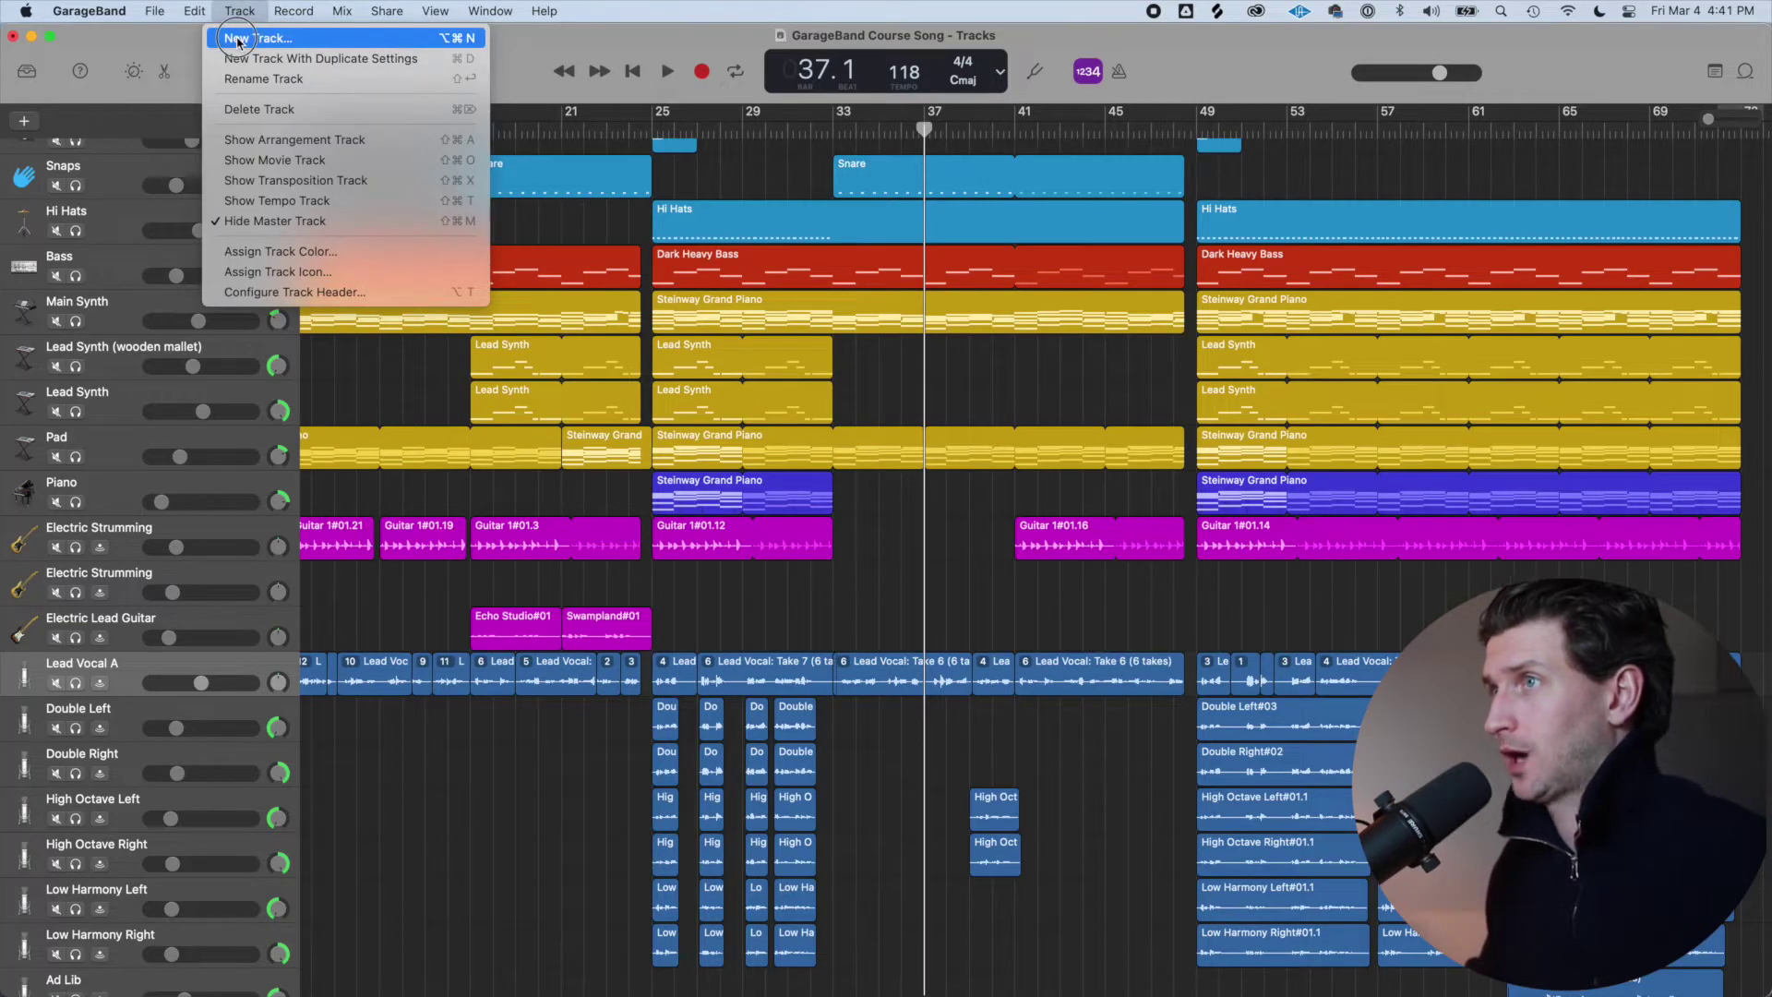
click(237, 39)
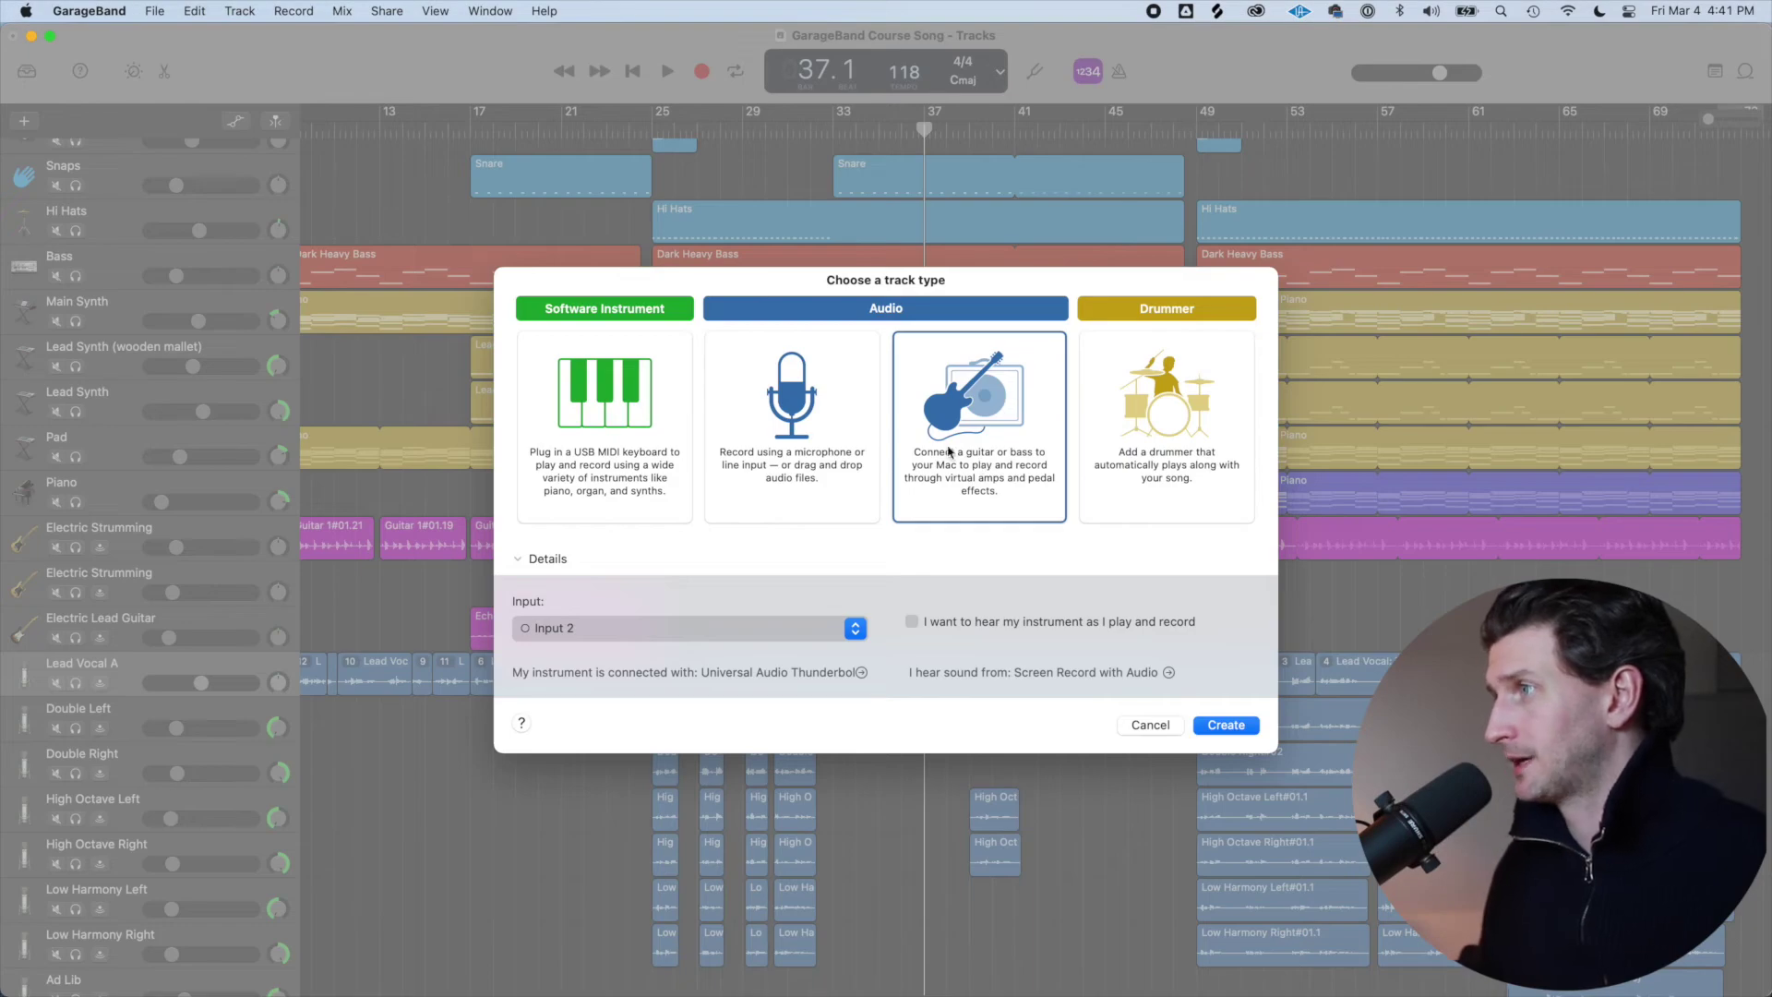
click(651, 450)
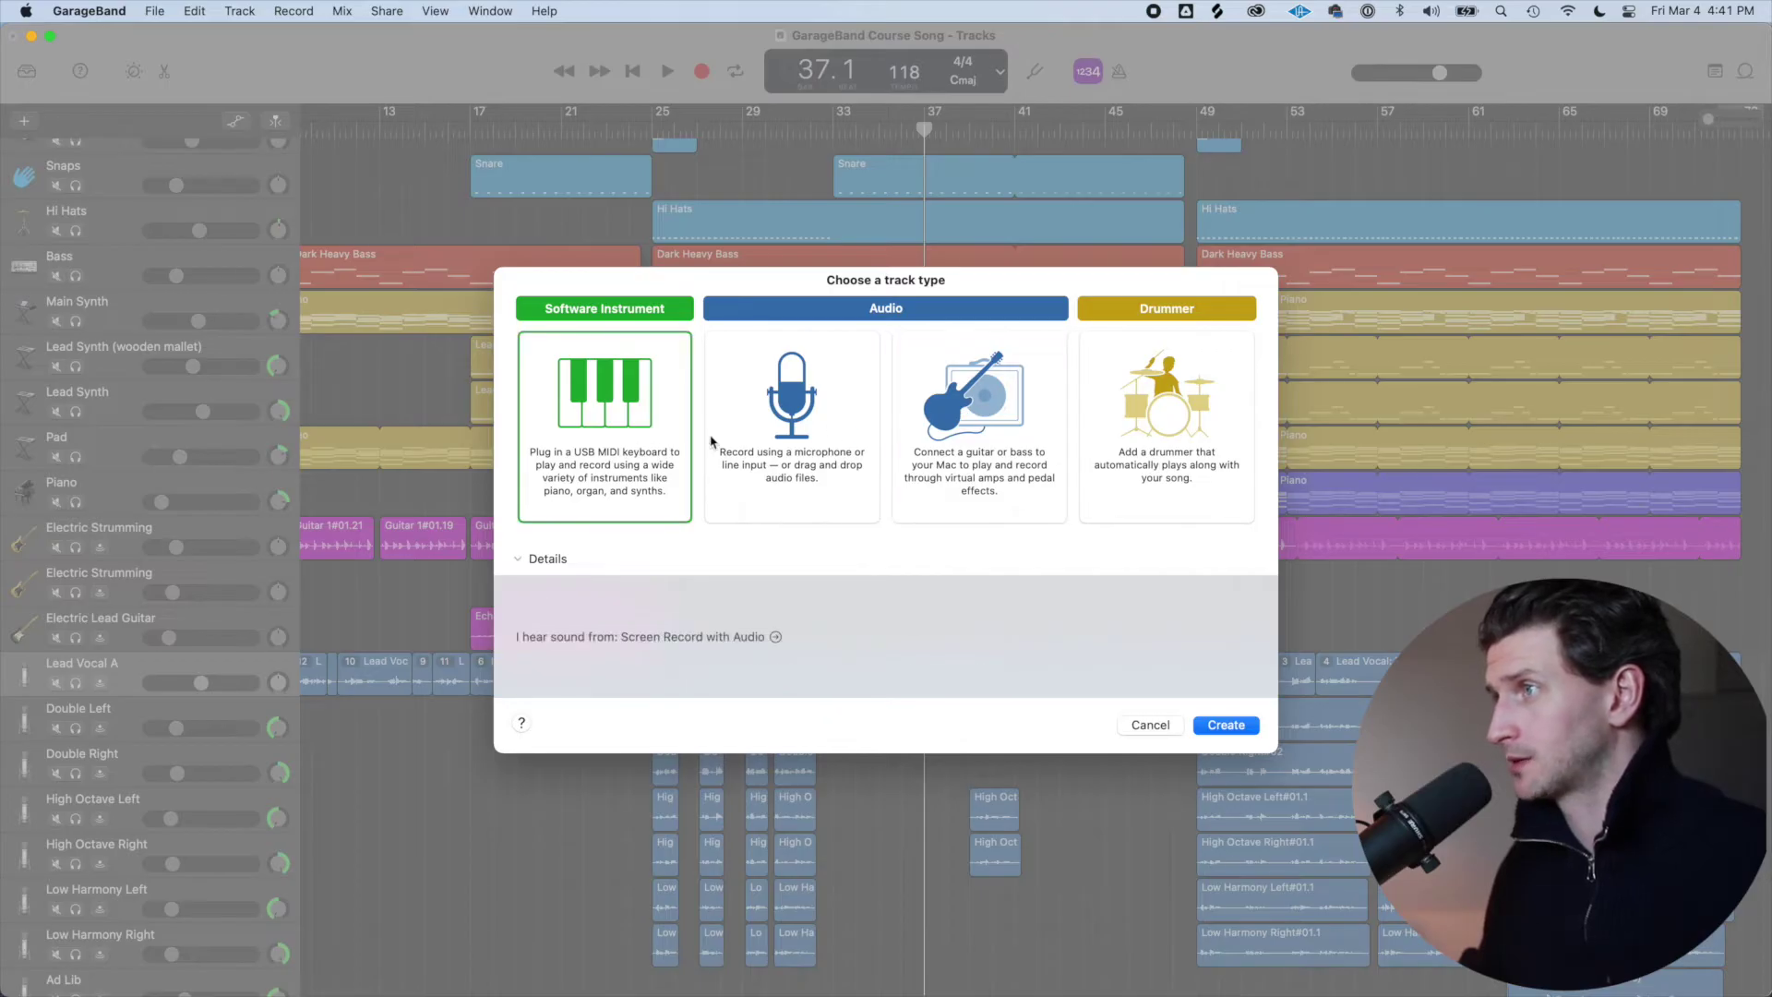
click(807, 430)
click(958, 424)
click(1122, 426)
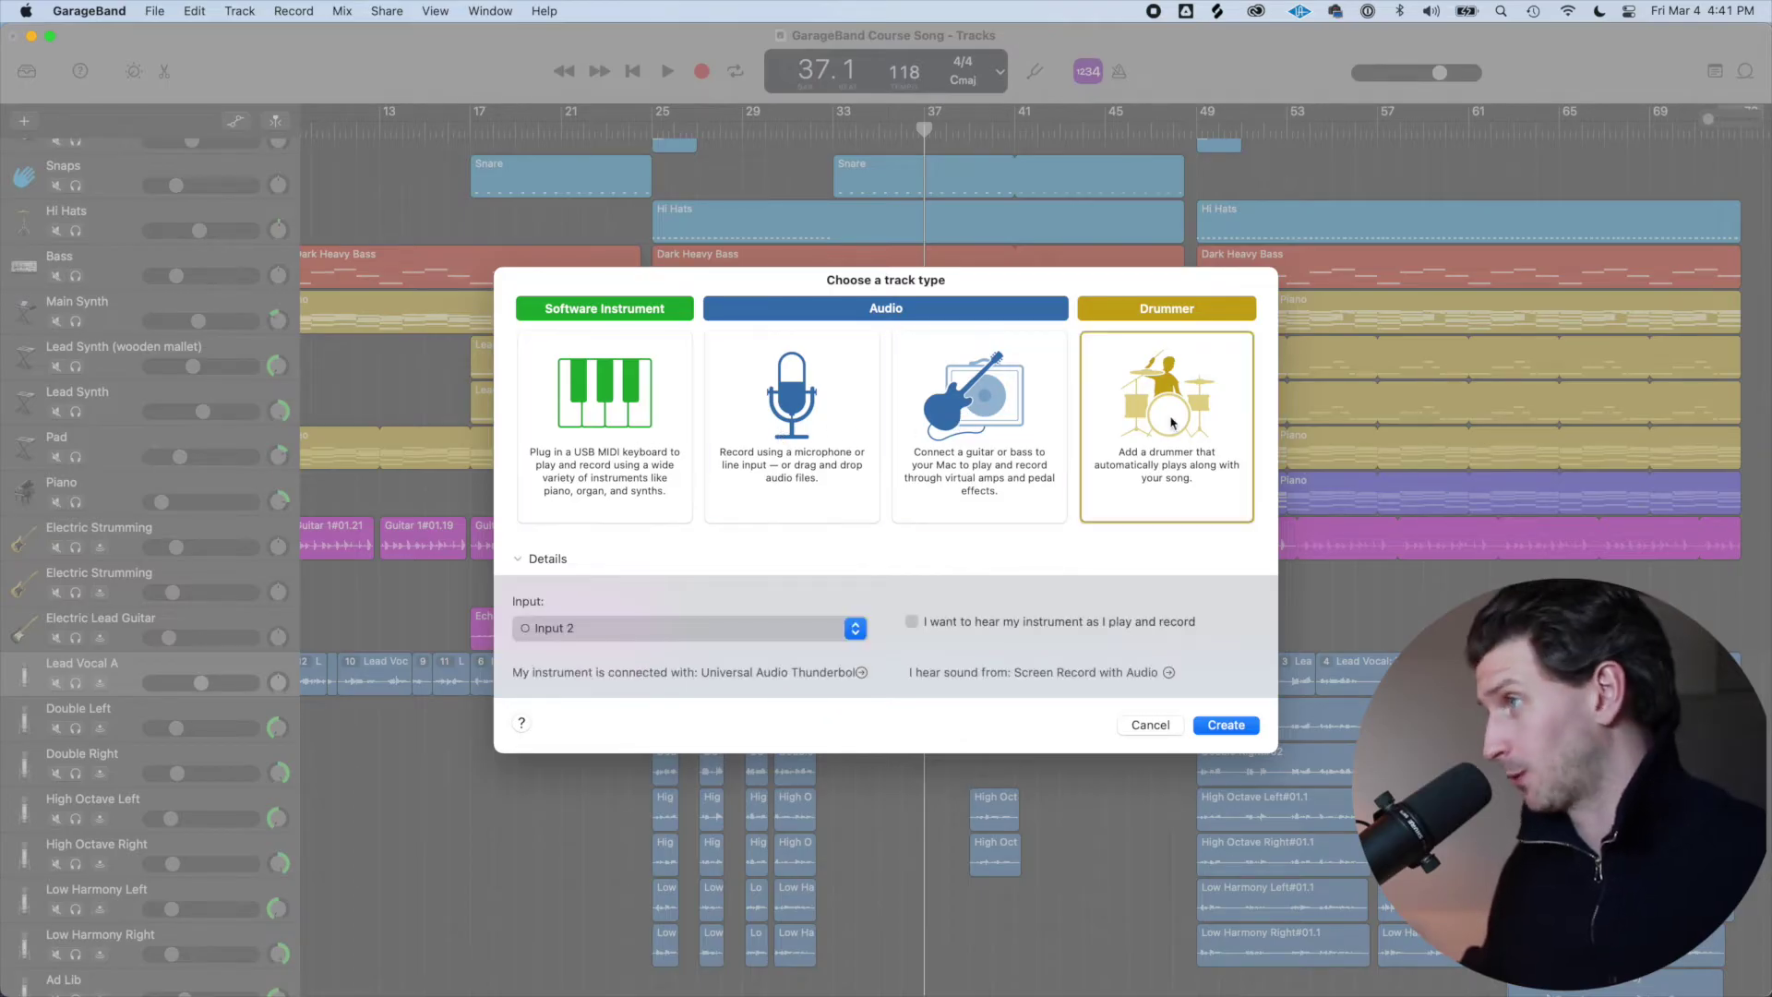
click(985, 430)
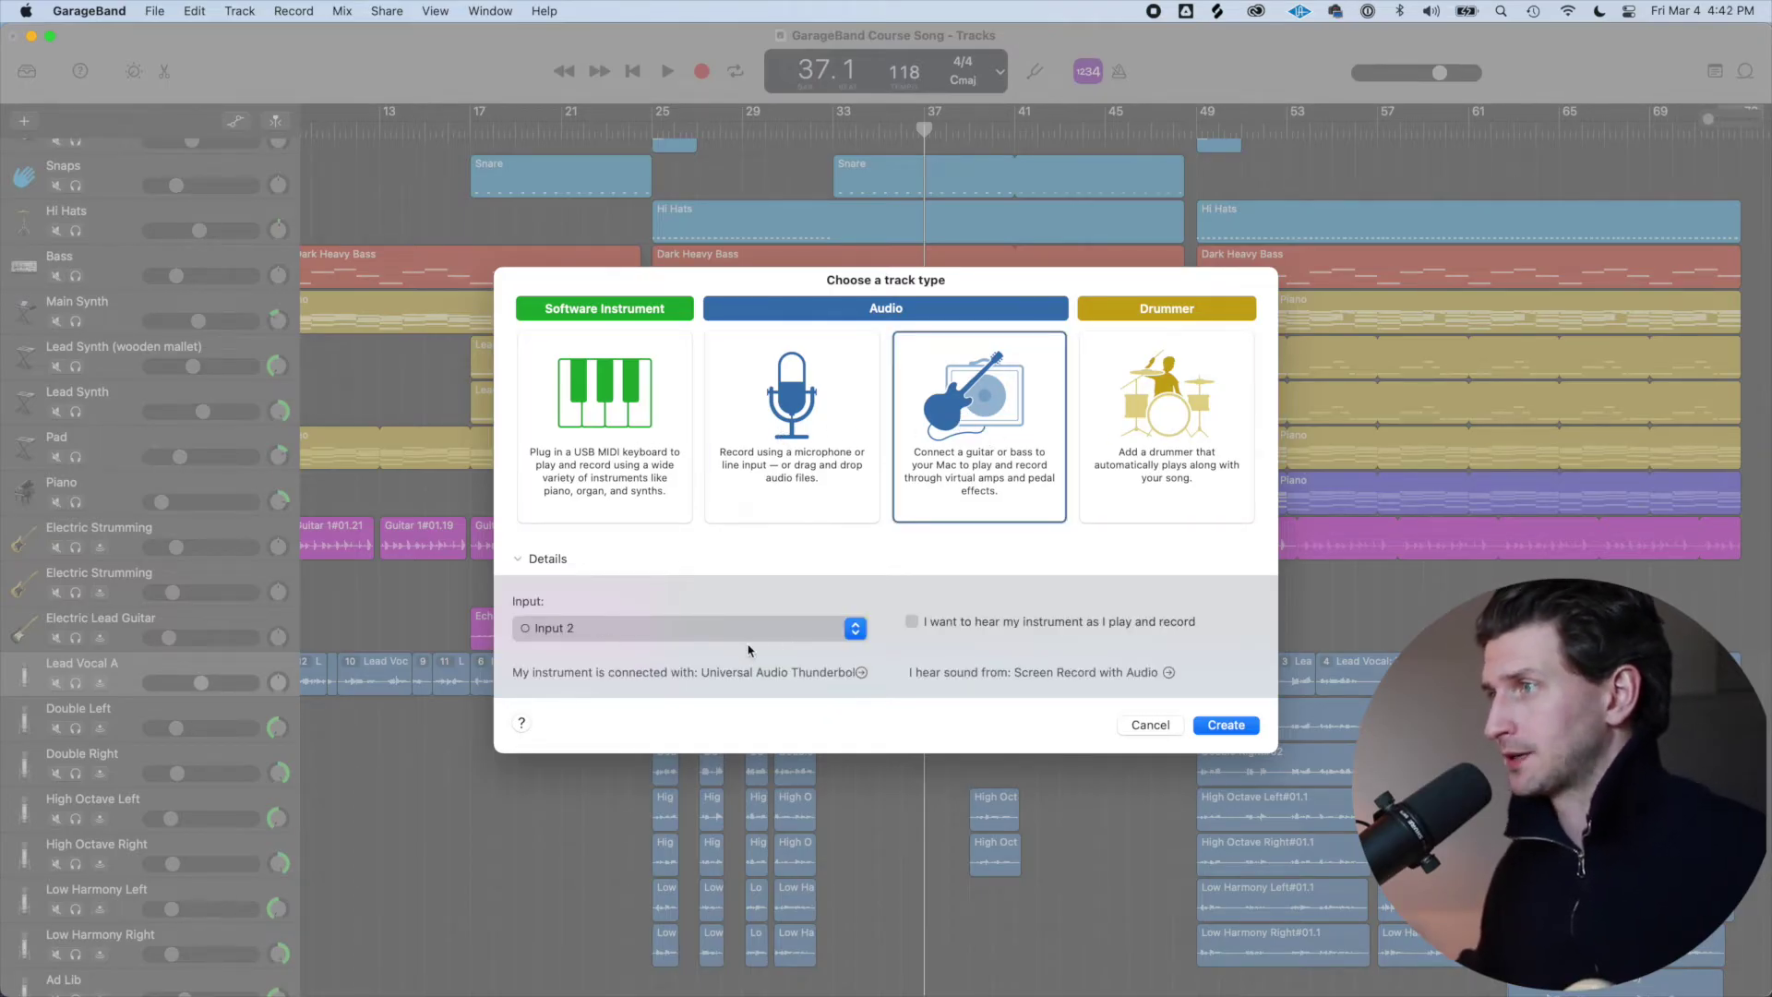
click(780, 637)
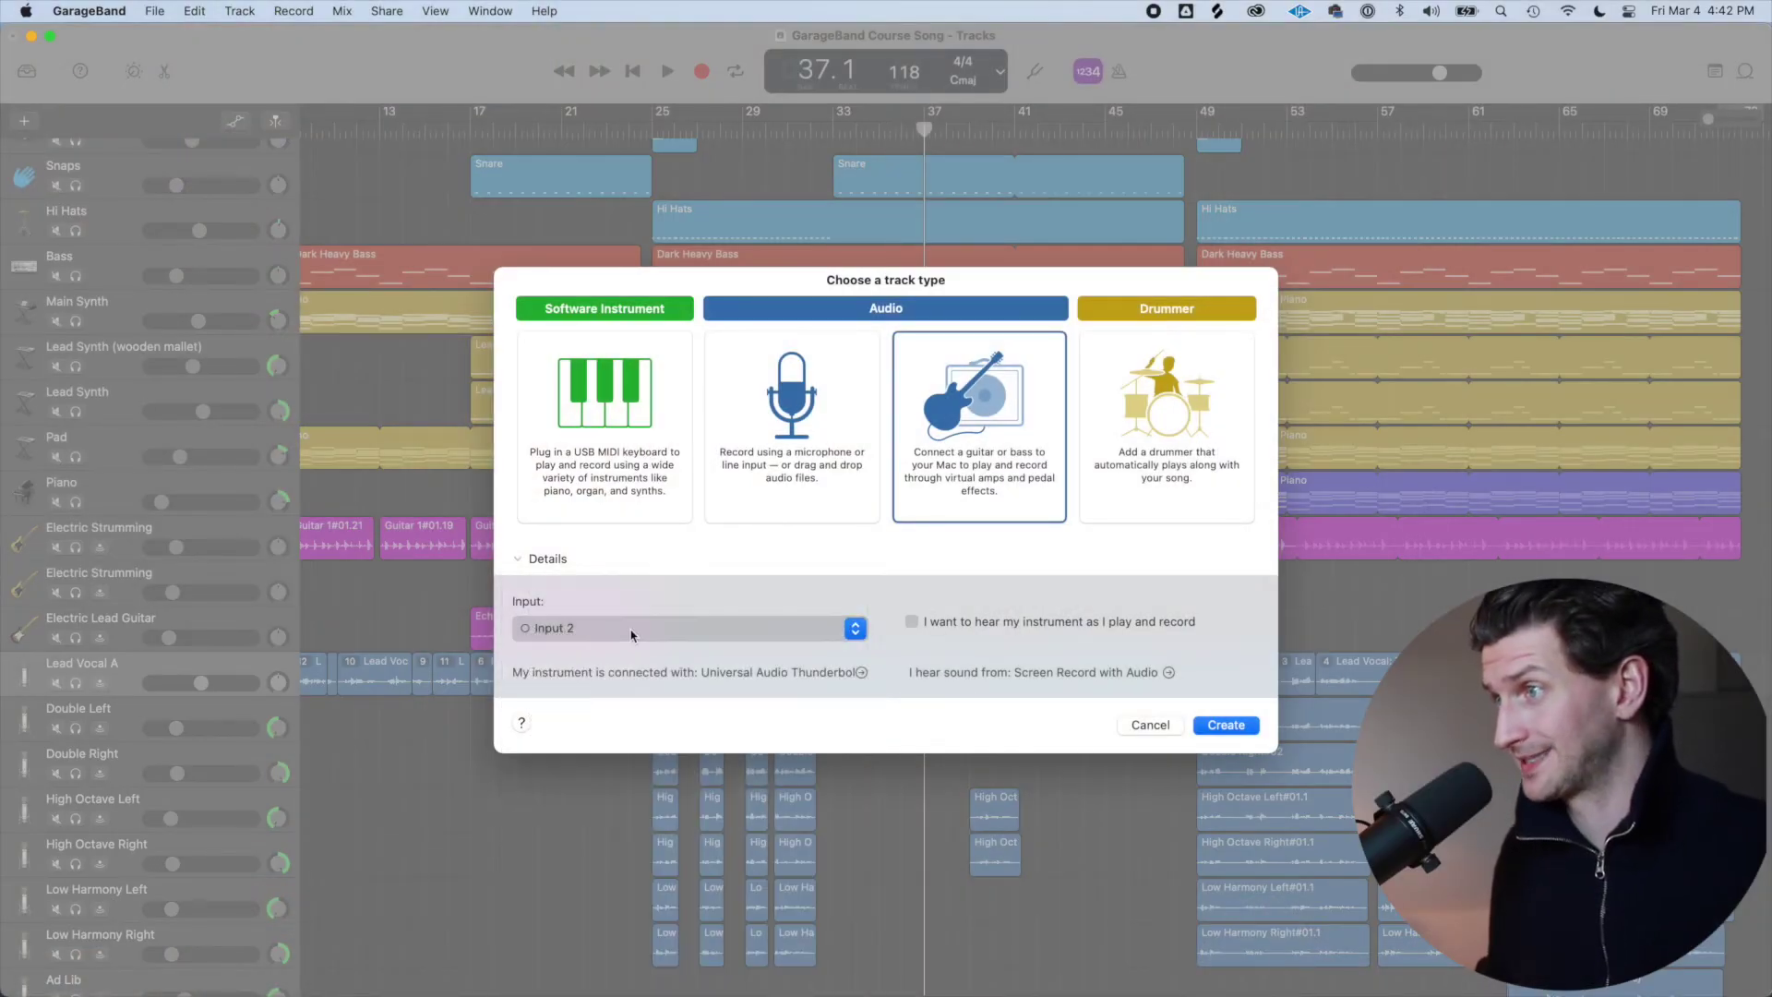
click(556, 627)
click(560, 610)
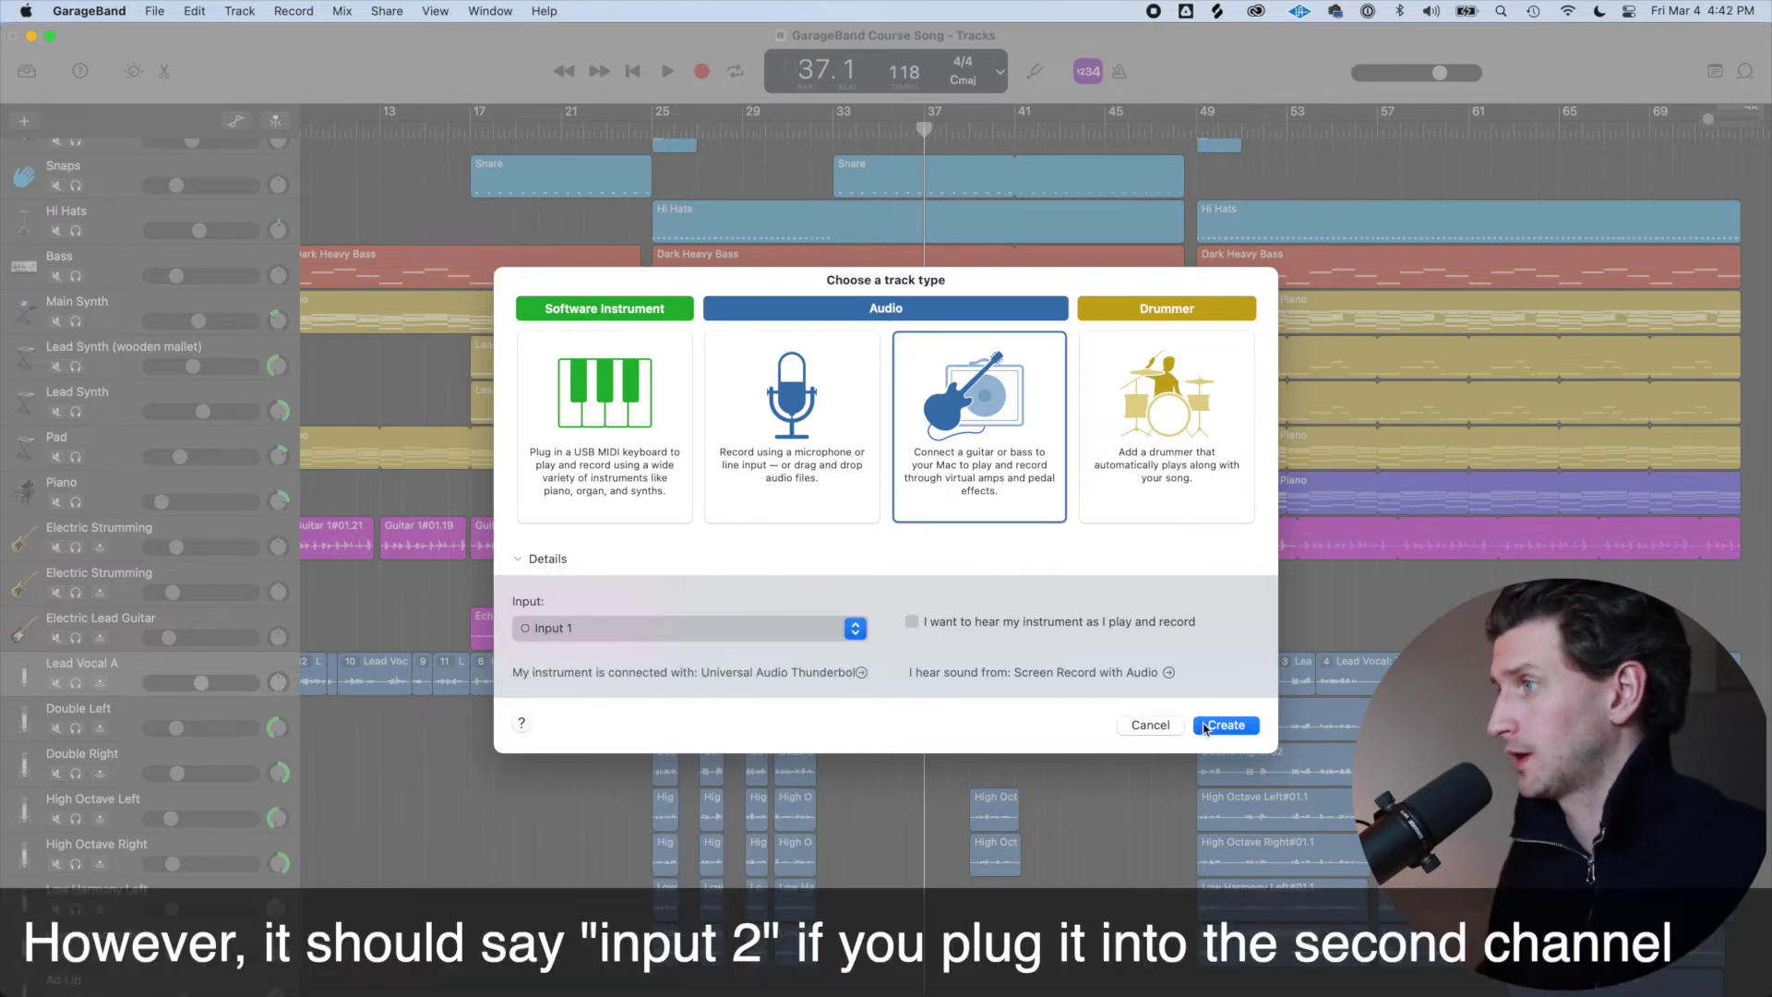
Create the guitar track and rename it ELECTRIC GUITAR LESSON.
click(1225, 724)
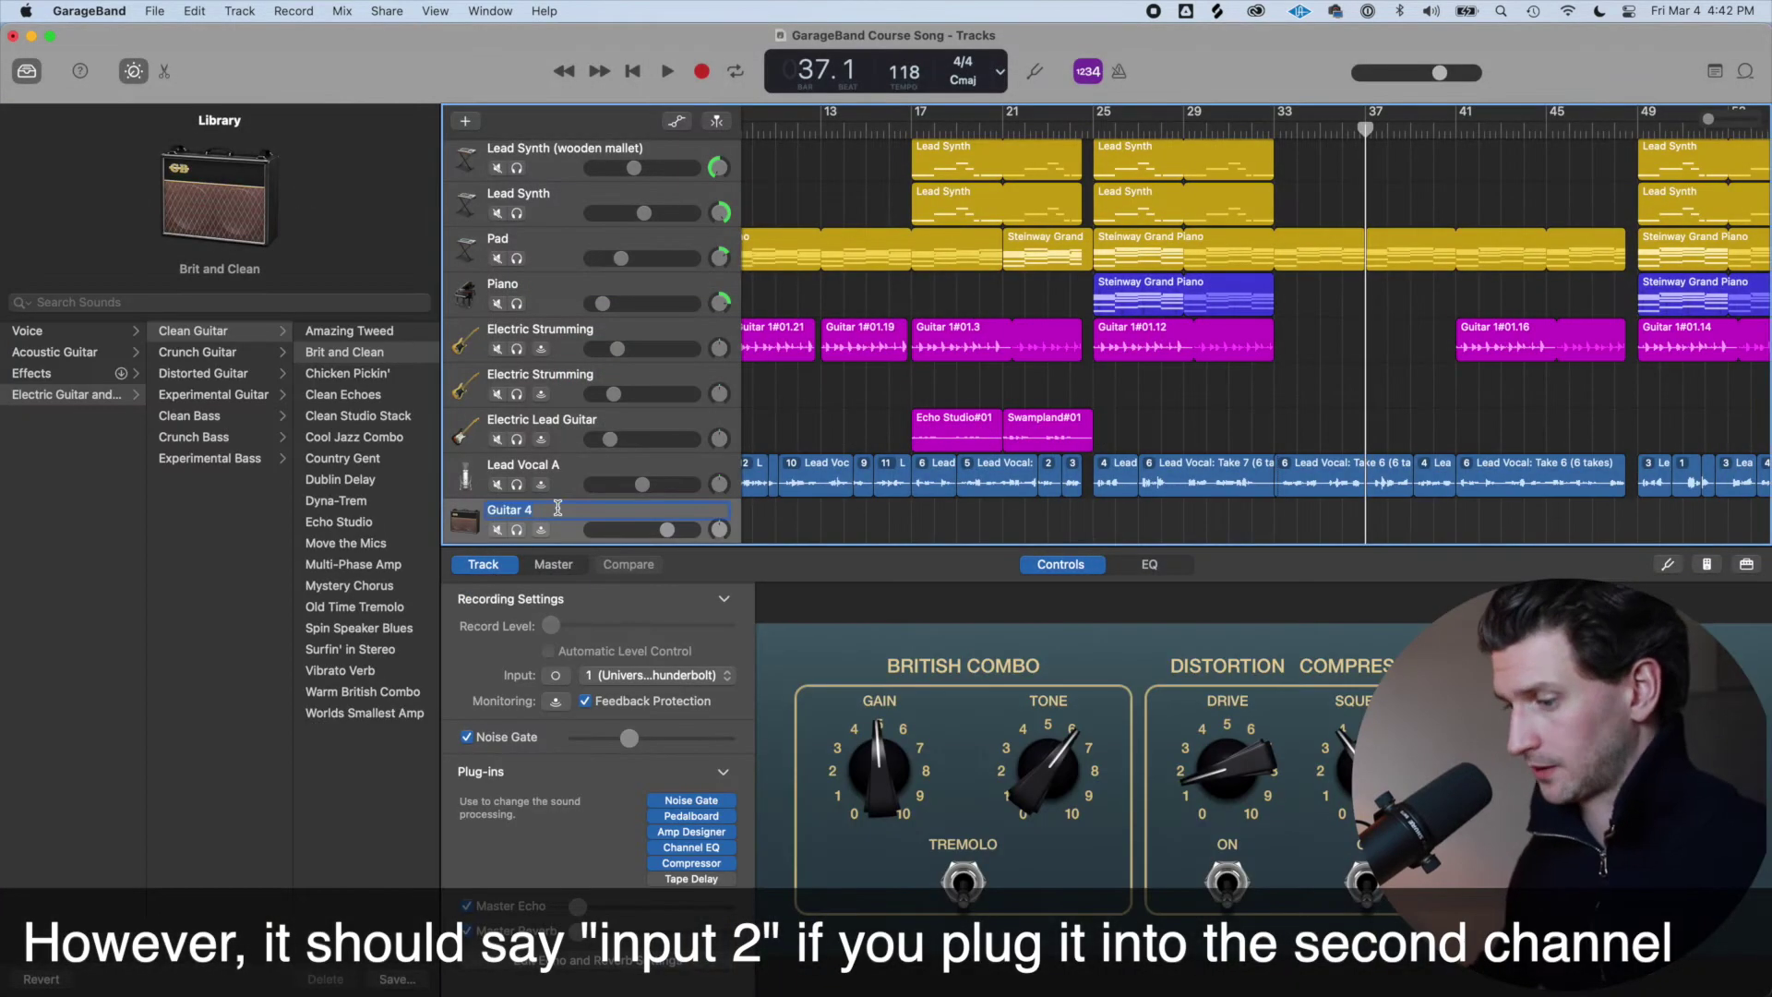
text(ELECTRIC)
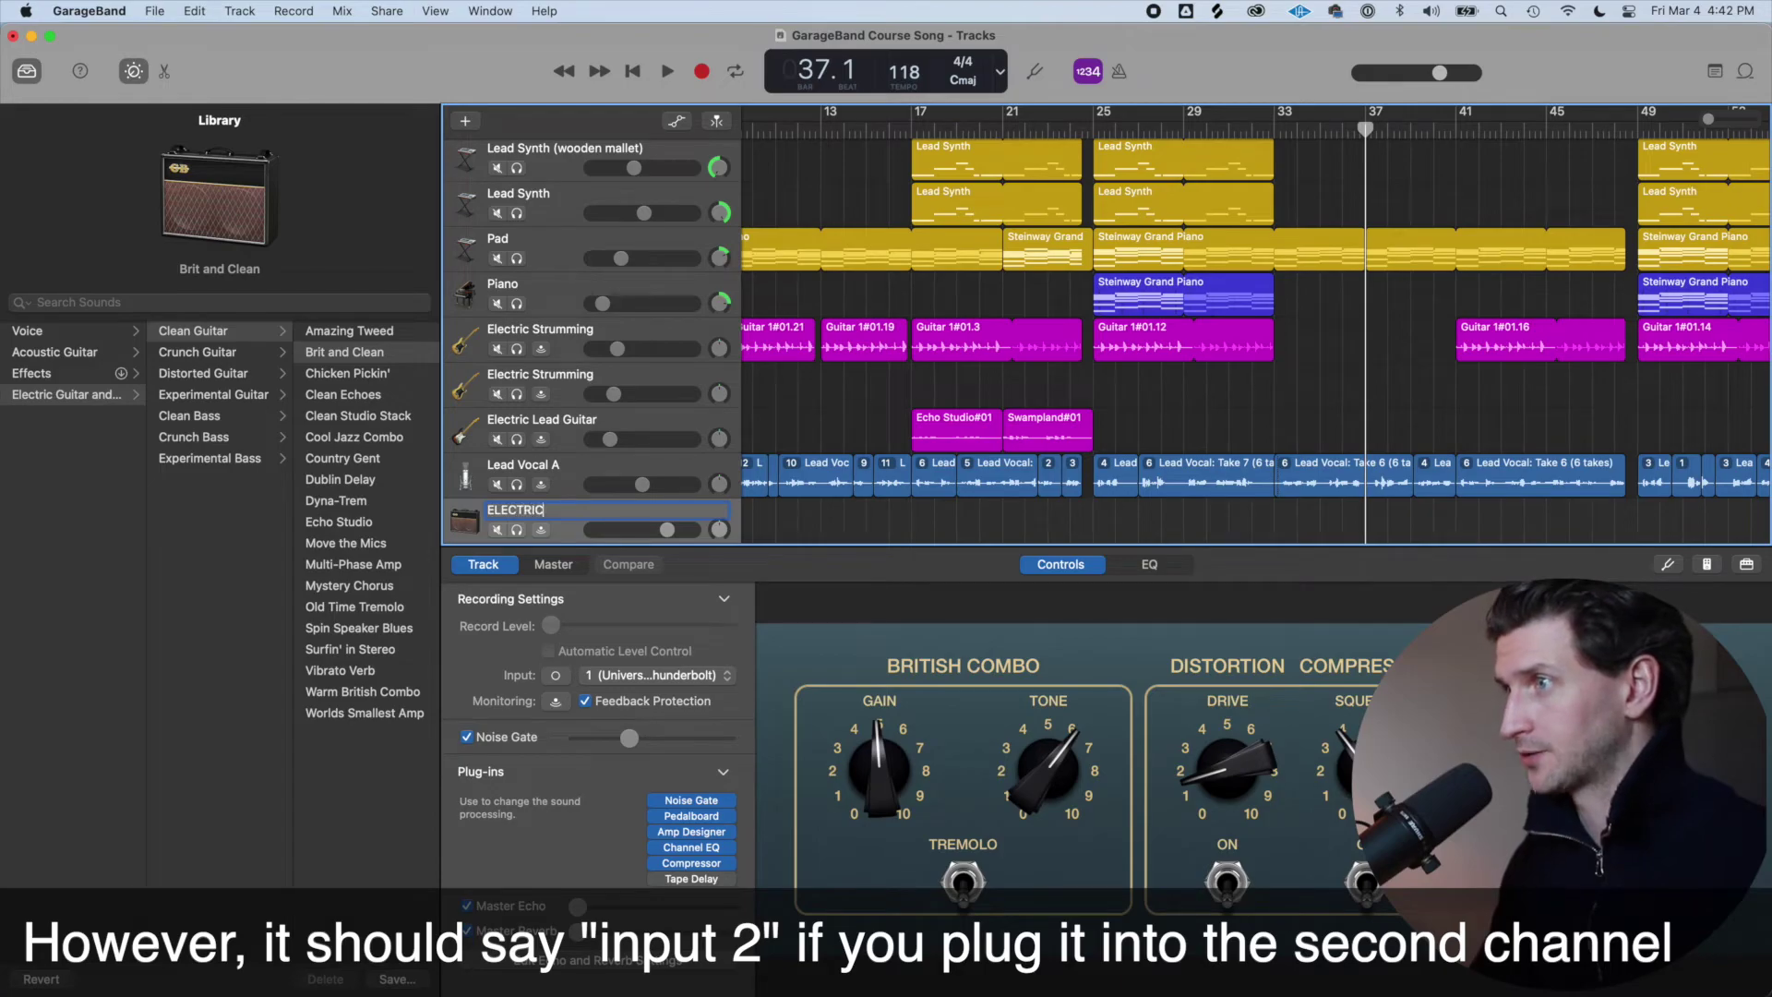
text( GUITAR LESSON)
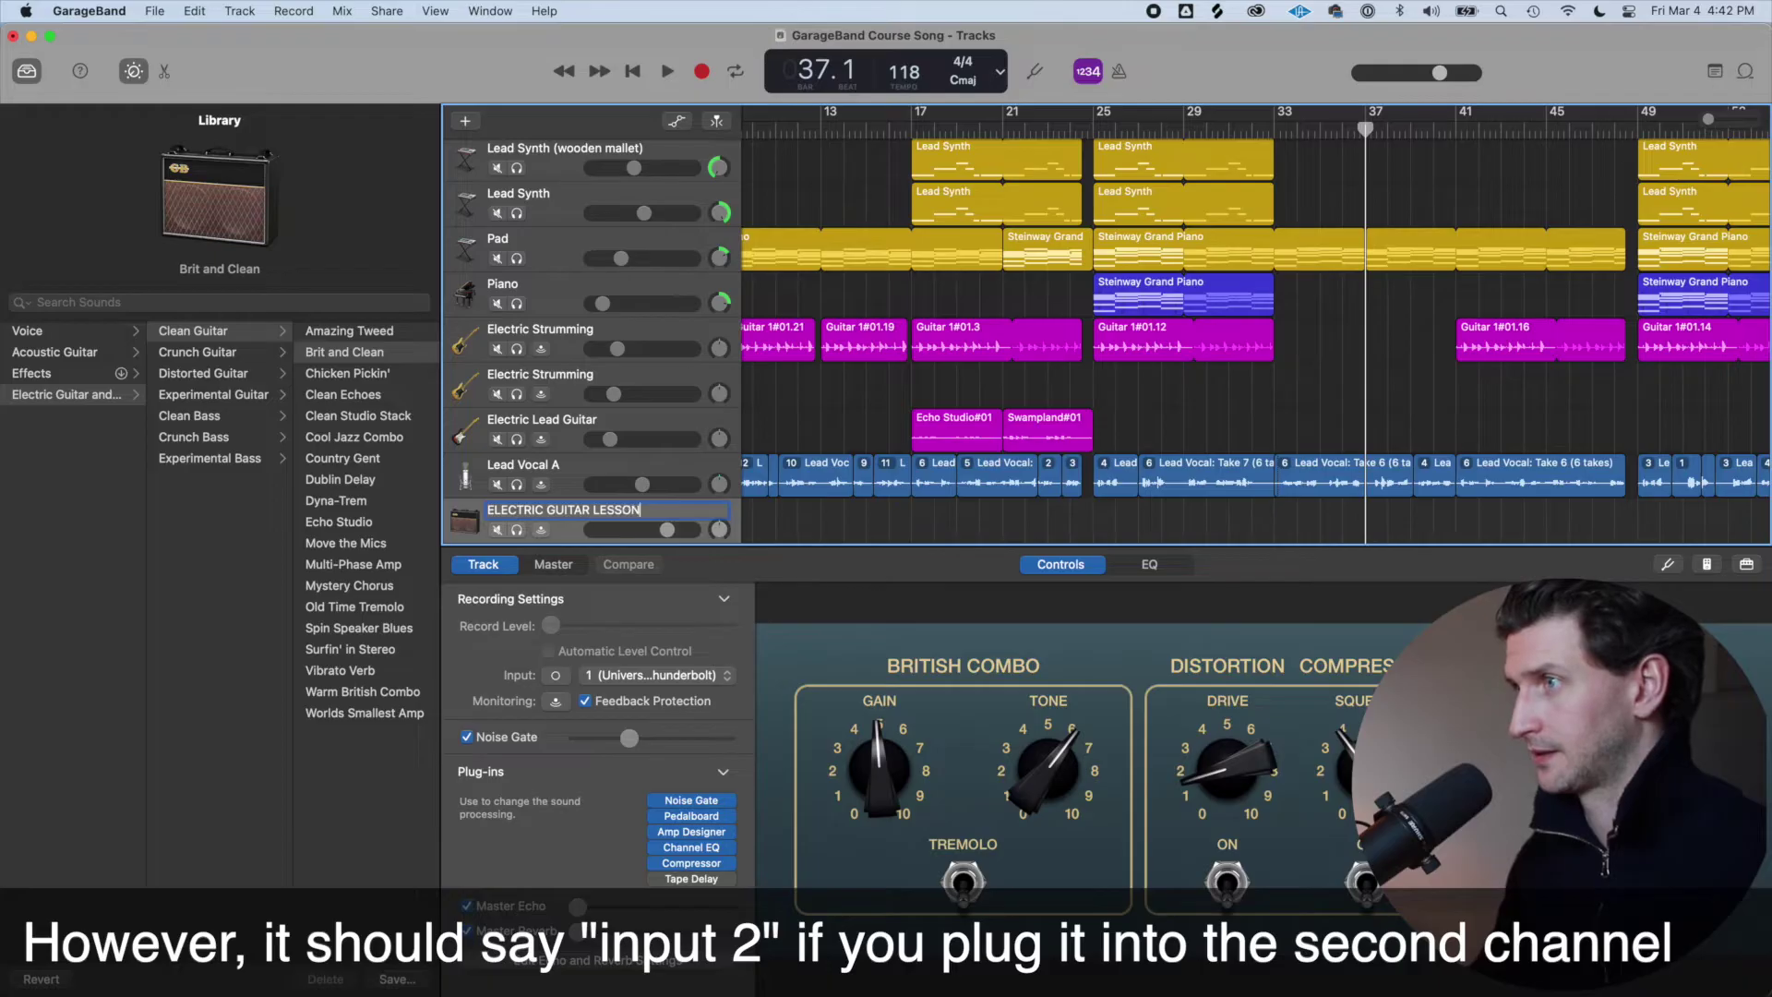
key(Return)
key(b)
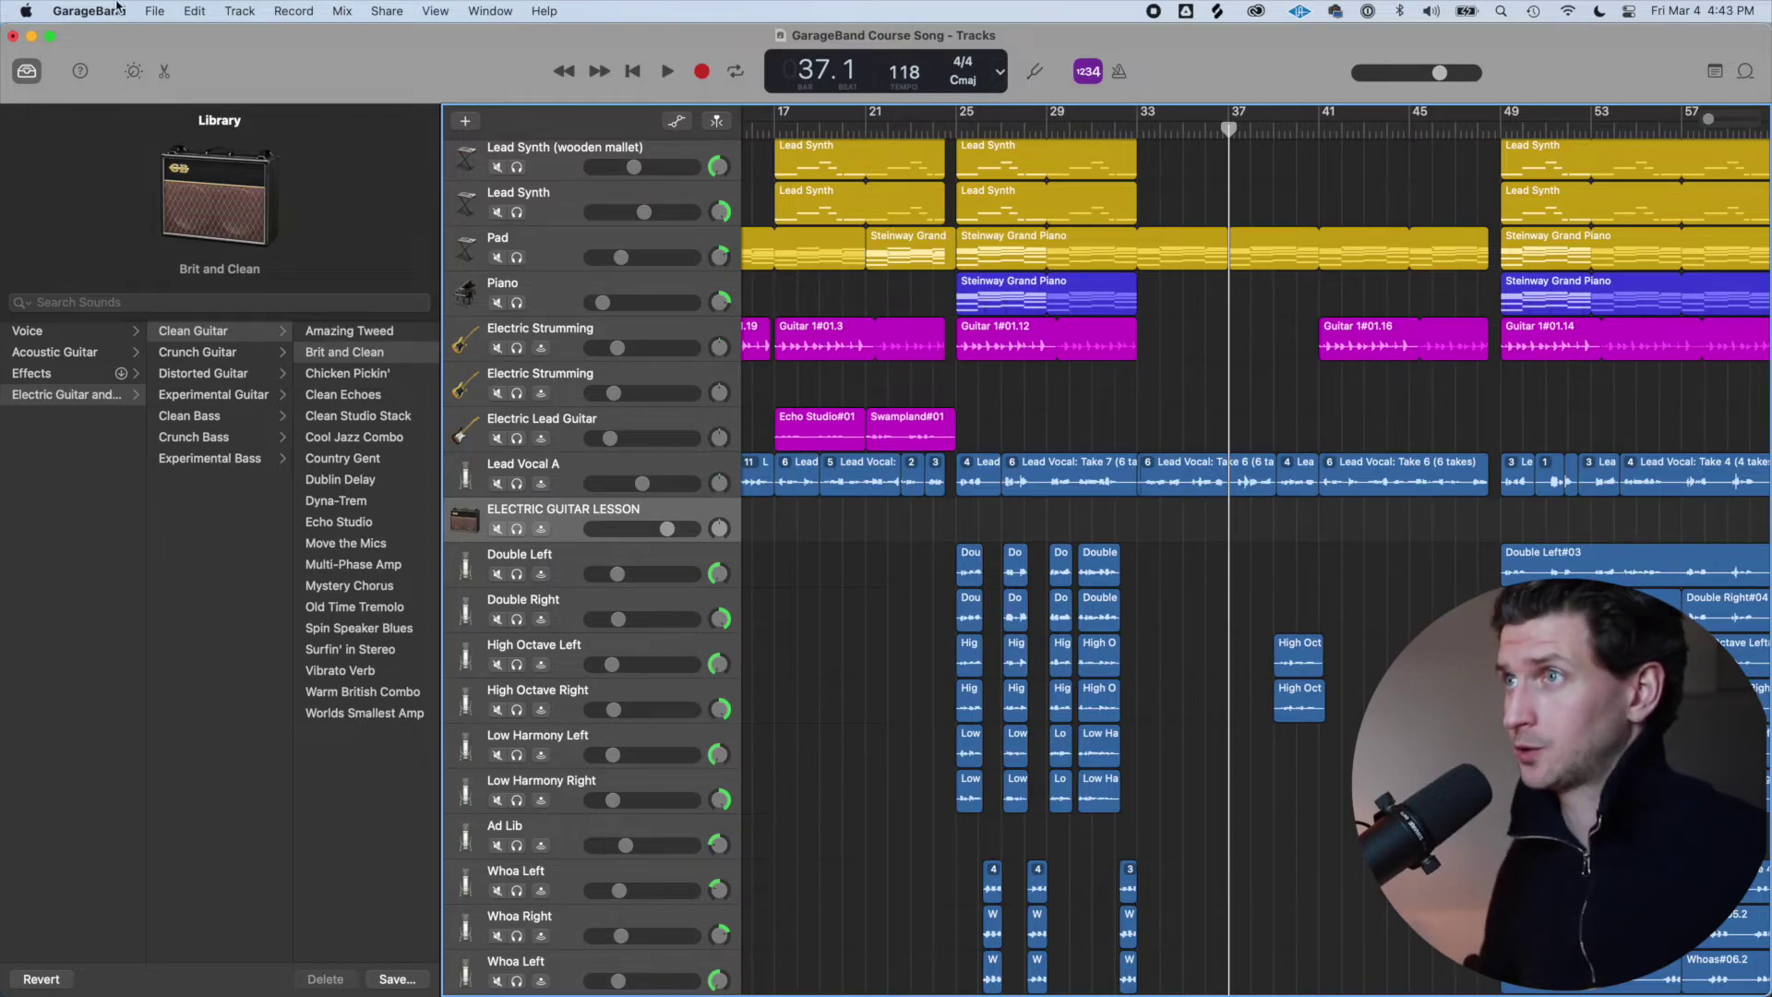
click(88, 10)
click(83, 64)
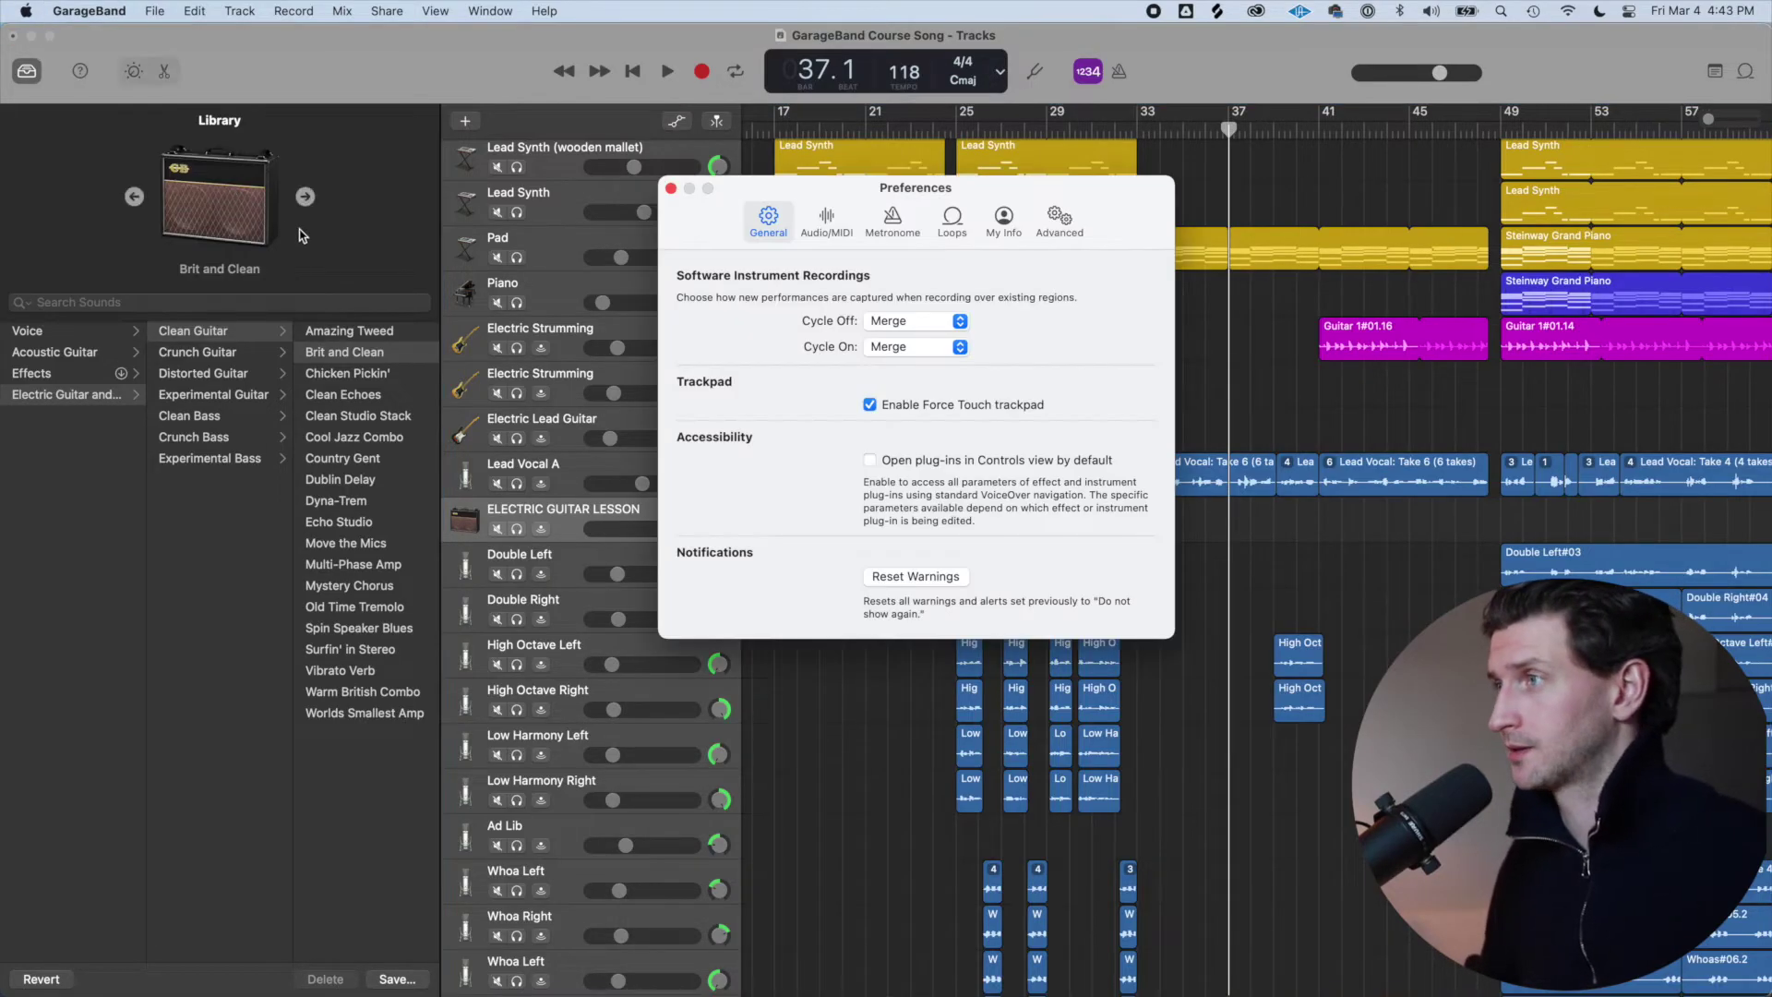
click(844, 212)
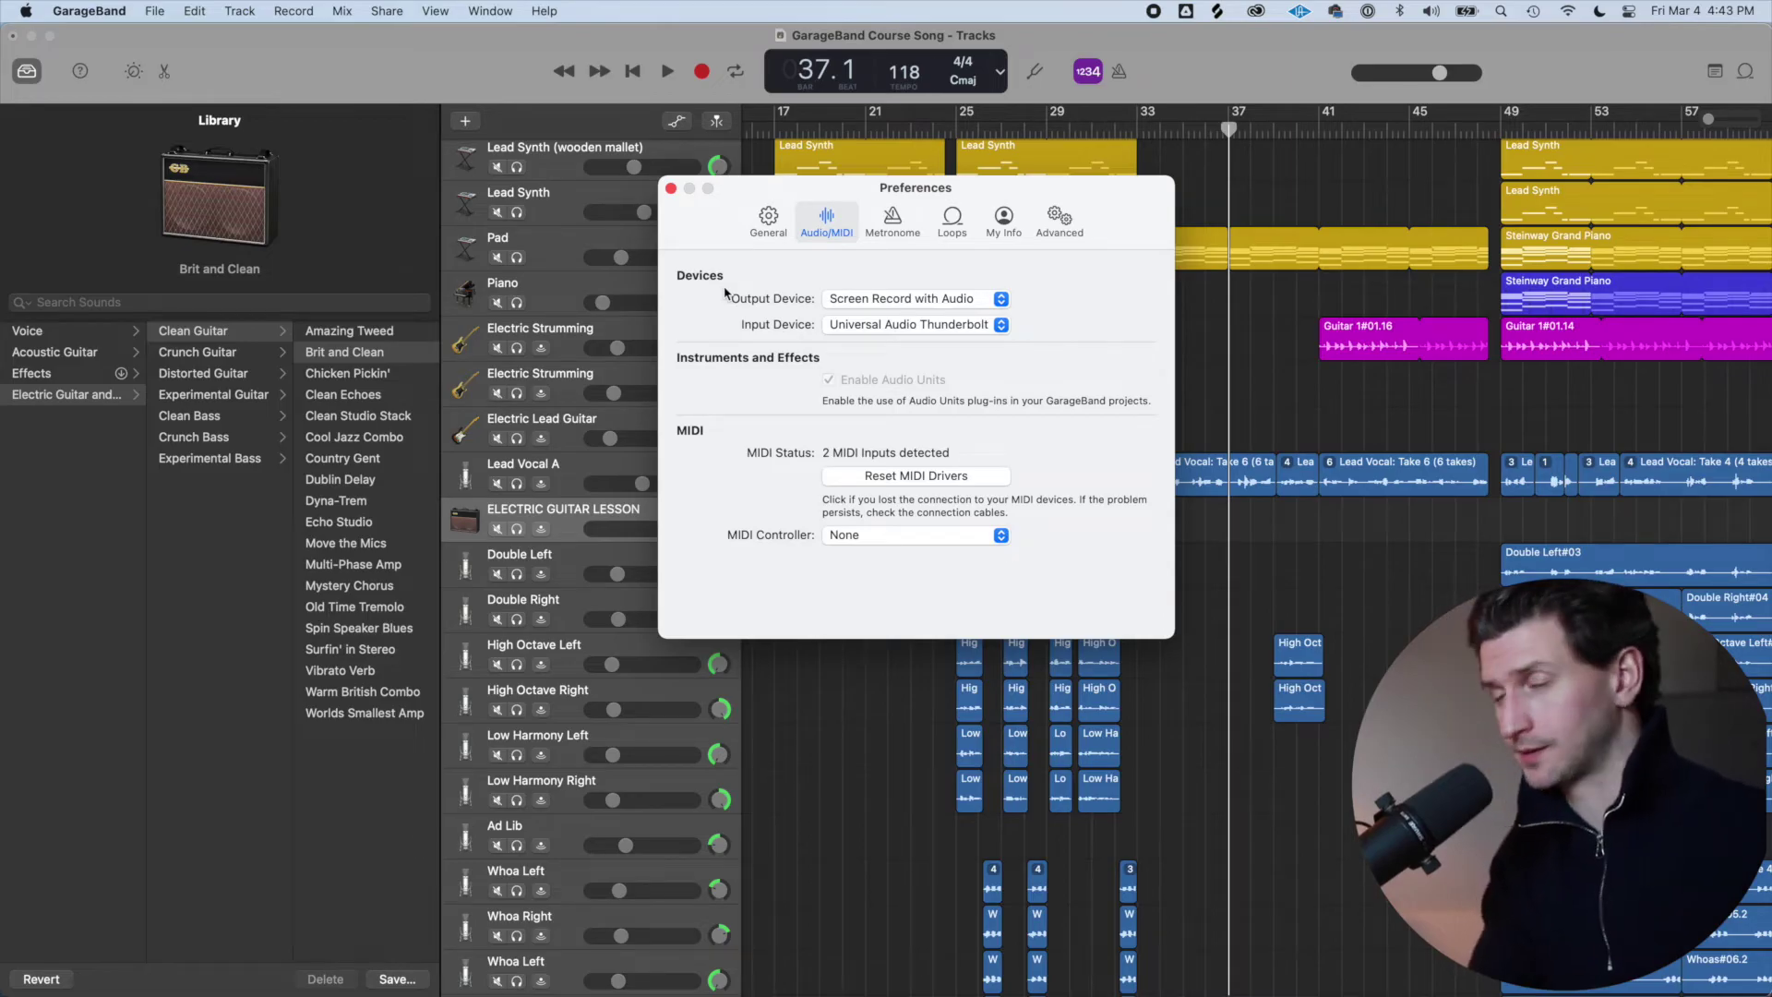
key(super+w)
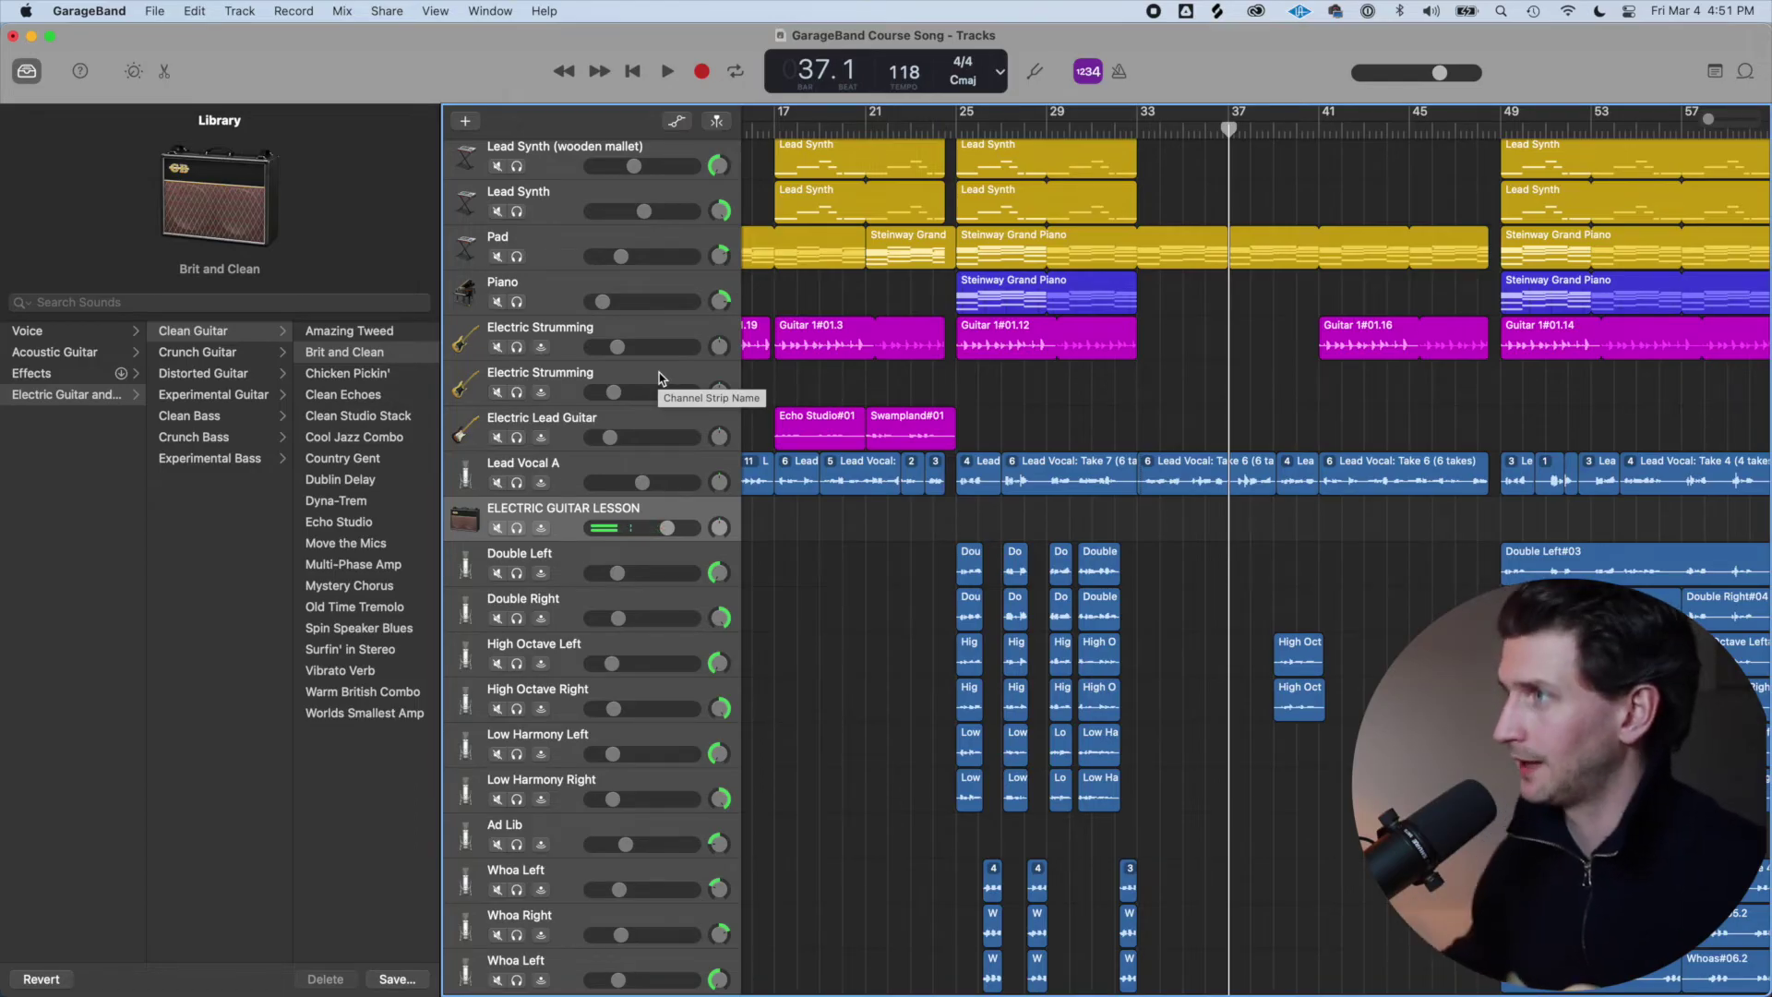
Drag across the ruler to set a cycle region from bar 33 to bar 41.
drag(1140, 112, 1320, 112)
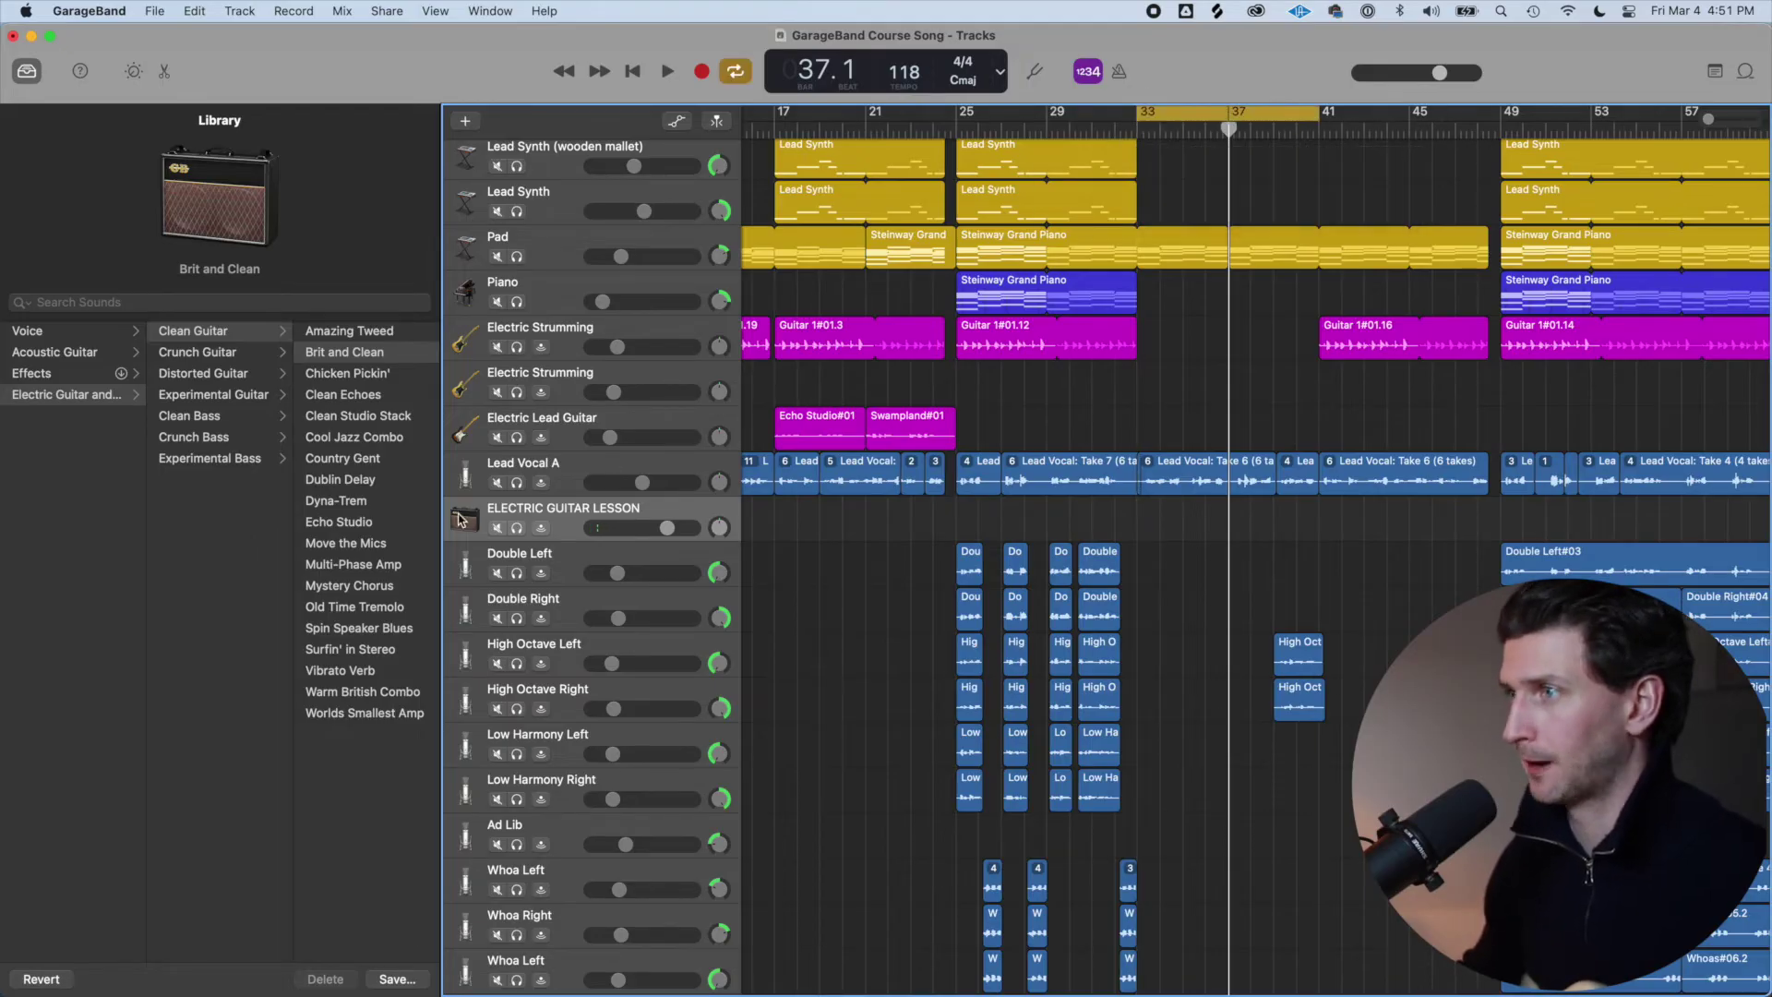
Solo ELECTRIC GUITAR LESSON and record a guitar take from bar 33.
click(517, 528)
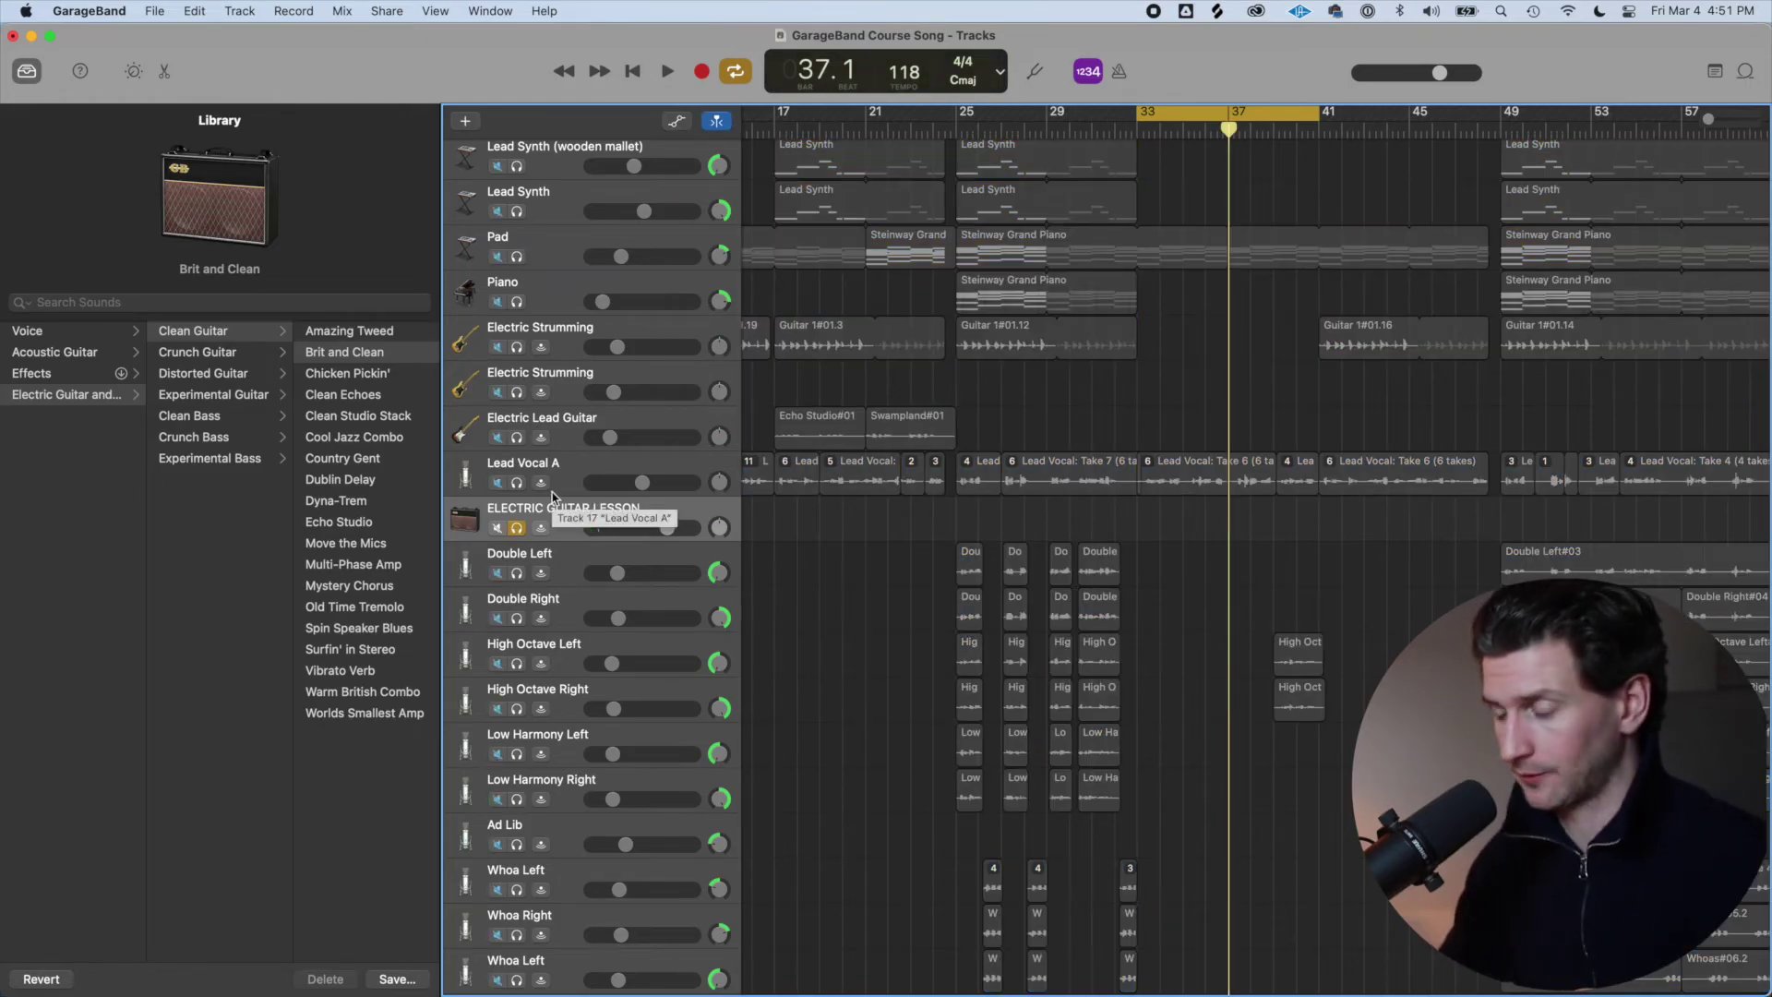
key(r)
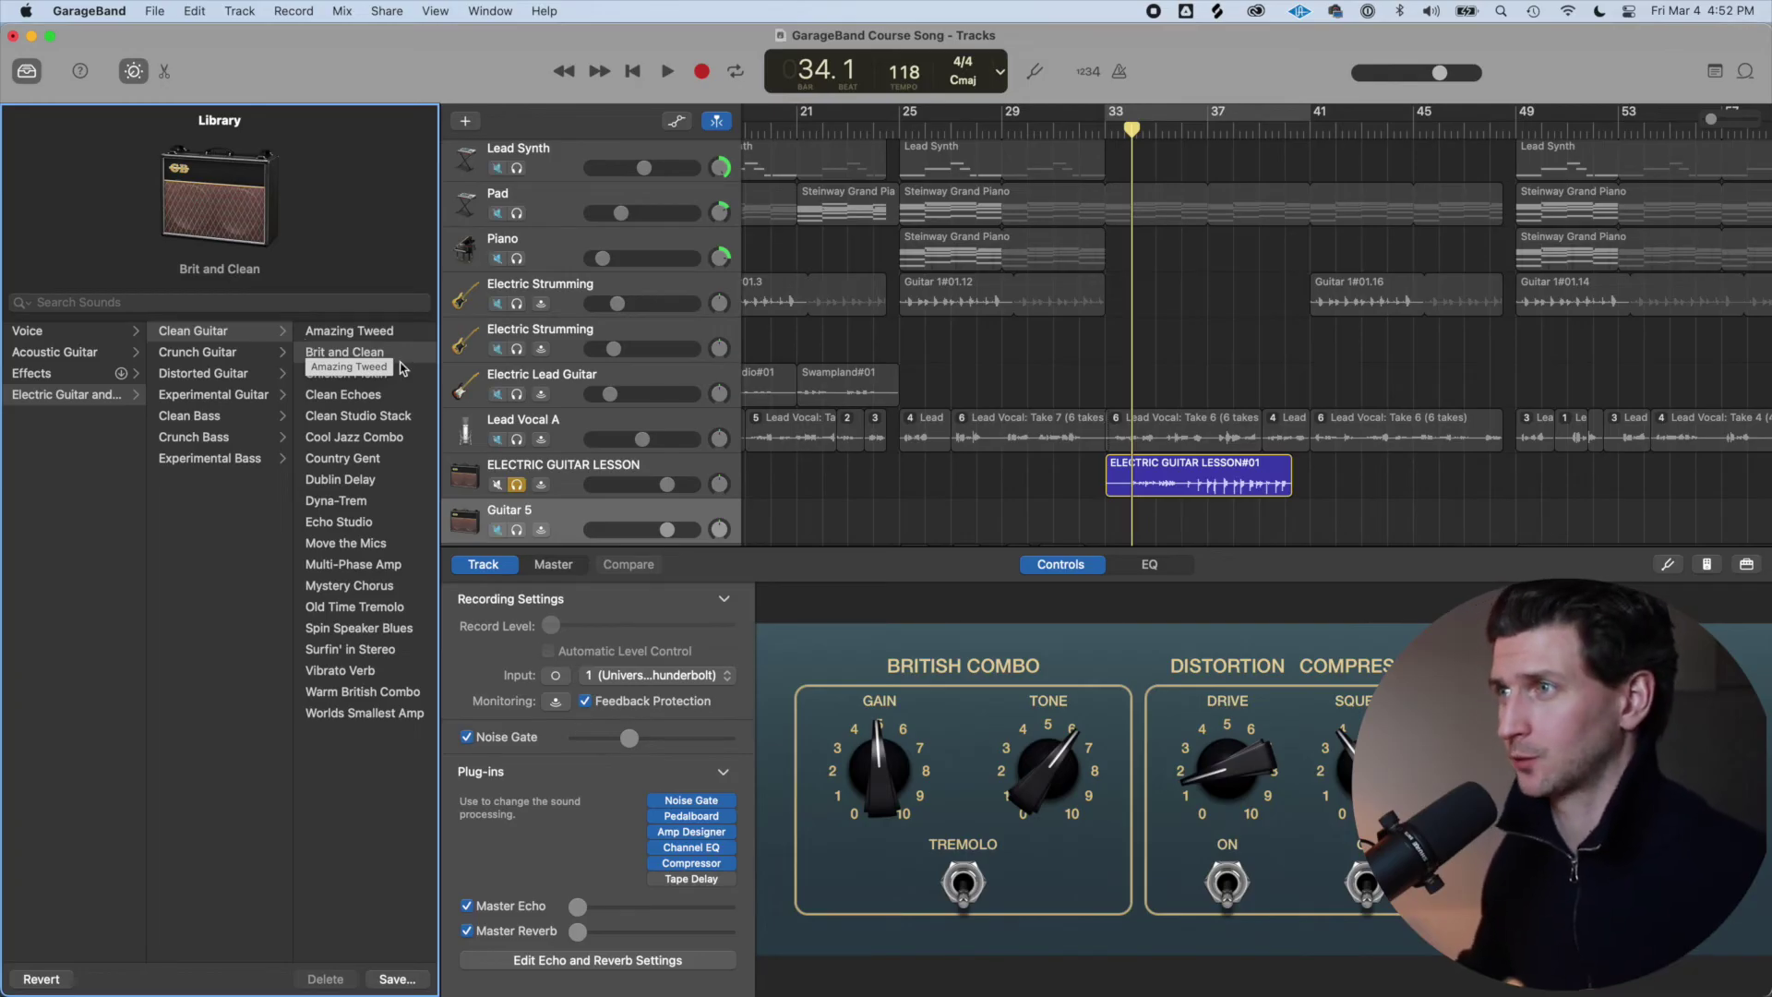
Remove the Noise Gate, Pedalboard and Amp Designer plug-ins from ELECTRIC GUITAR LESSON.
click(566, 475)
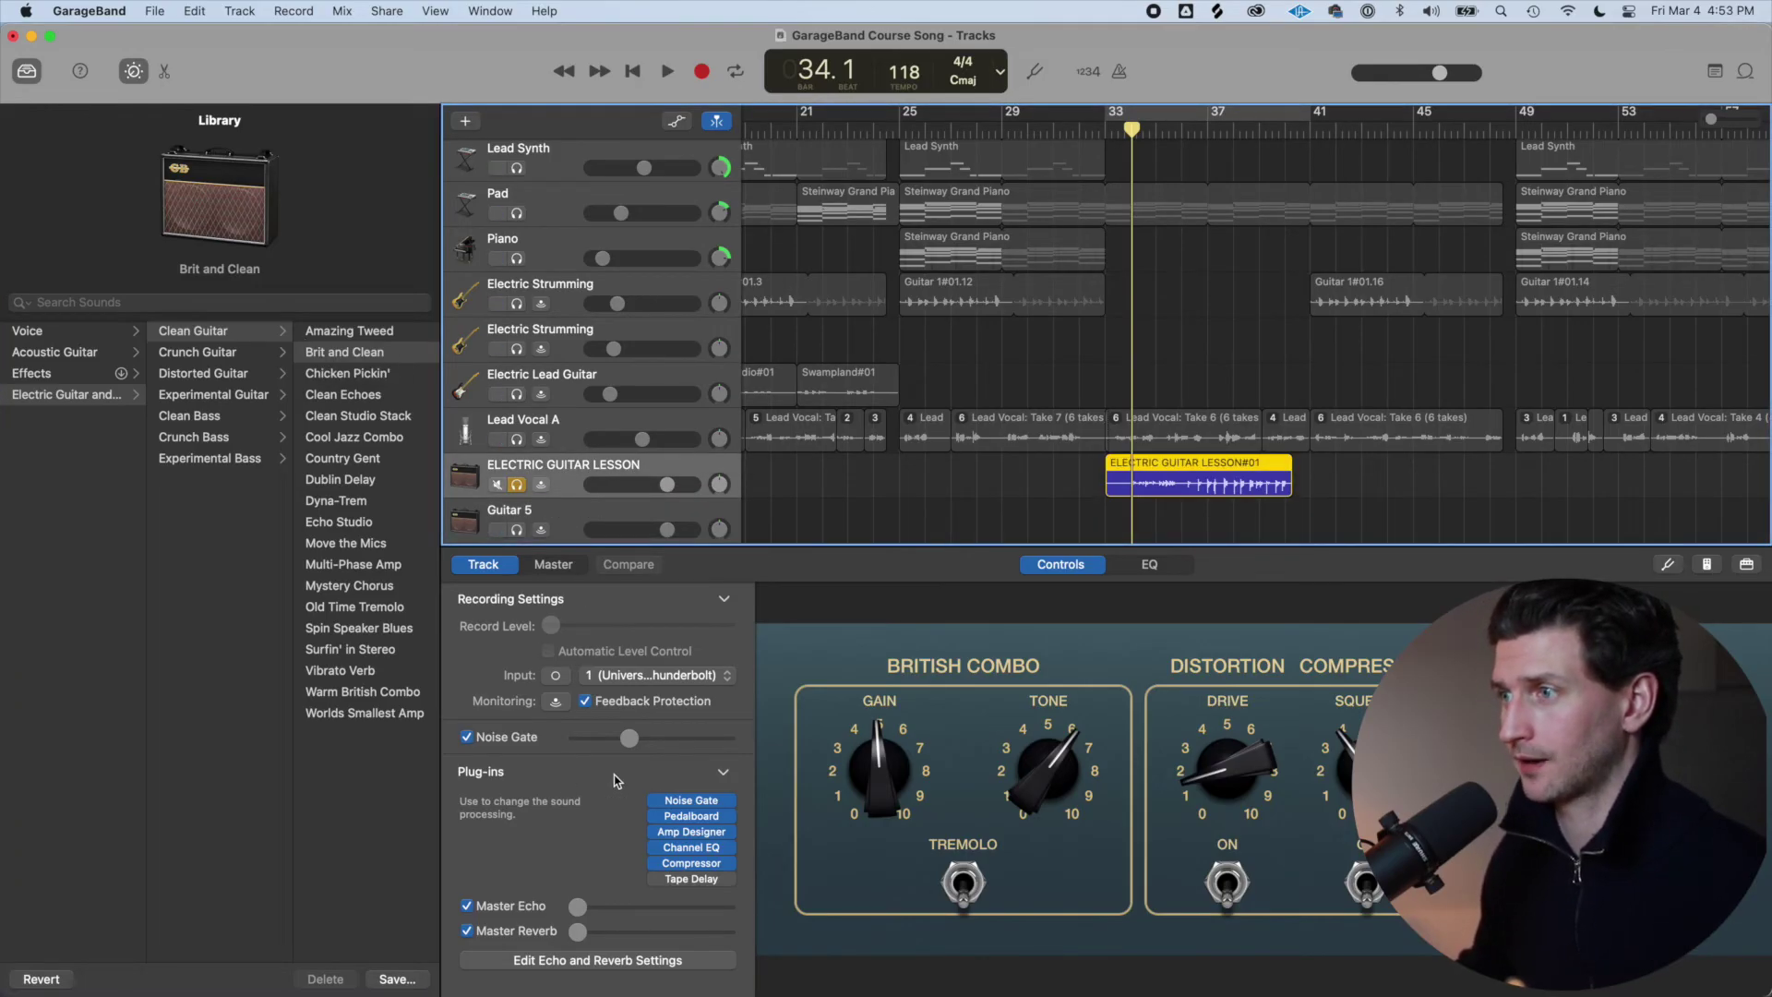
click(728, 800)
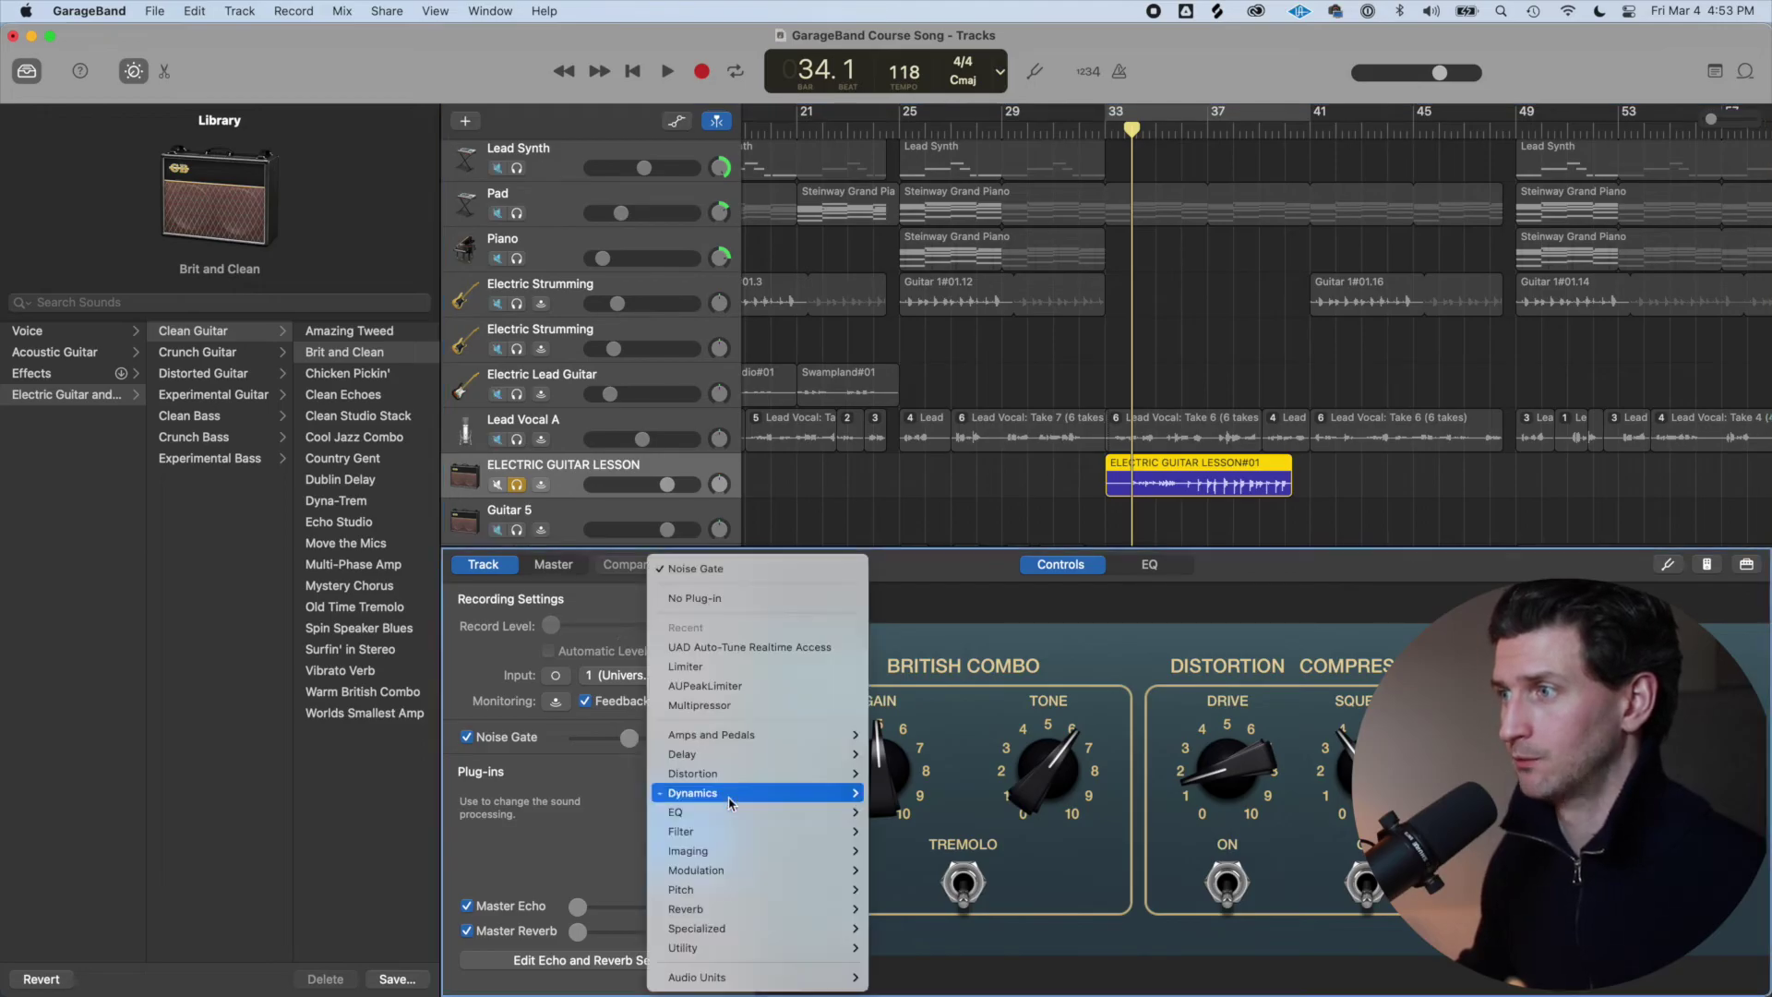
click(762, 598)
click(728, 800)
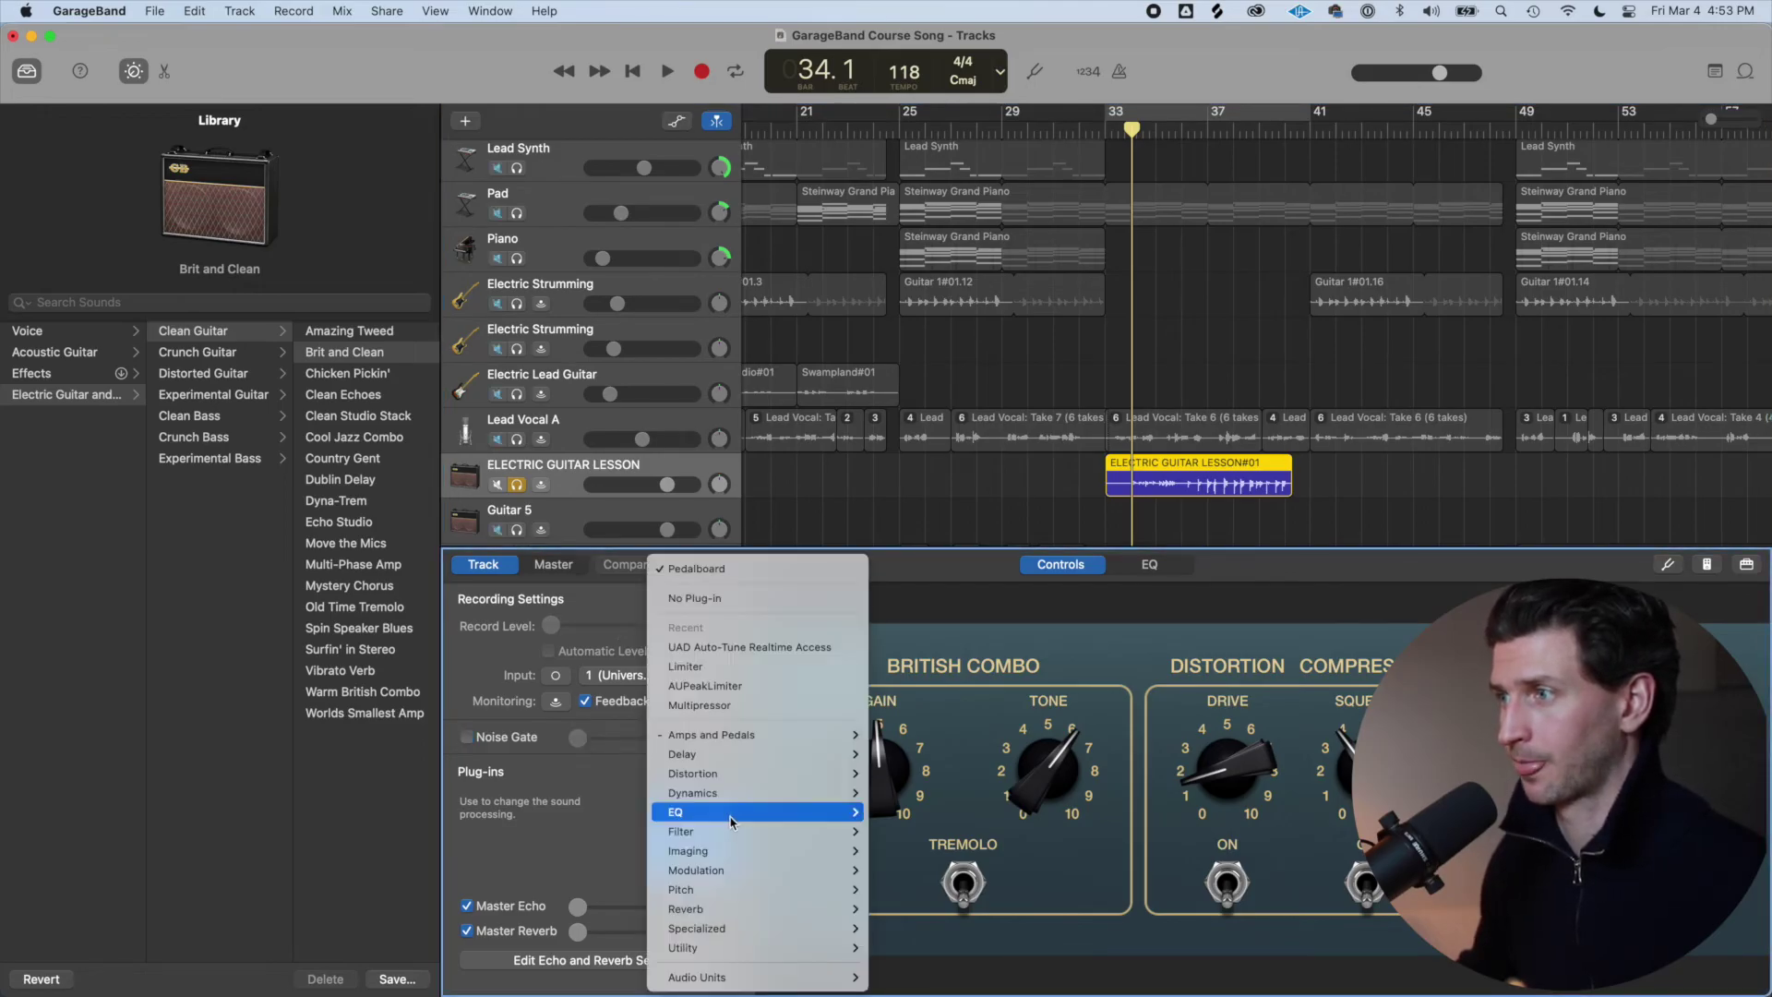
key(Escape)
click(724, 830)
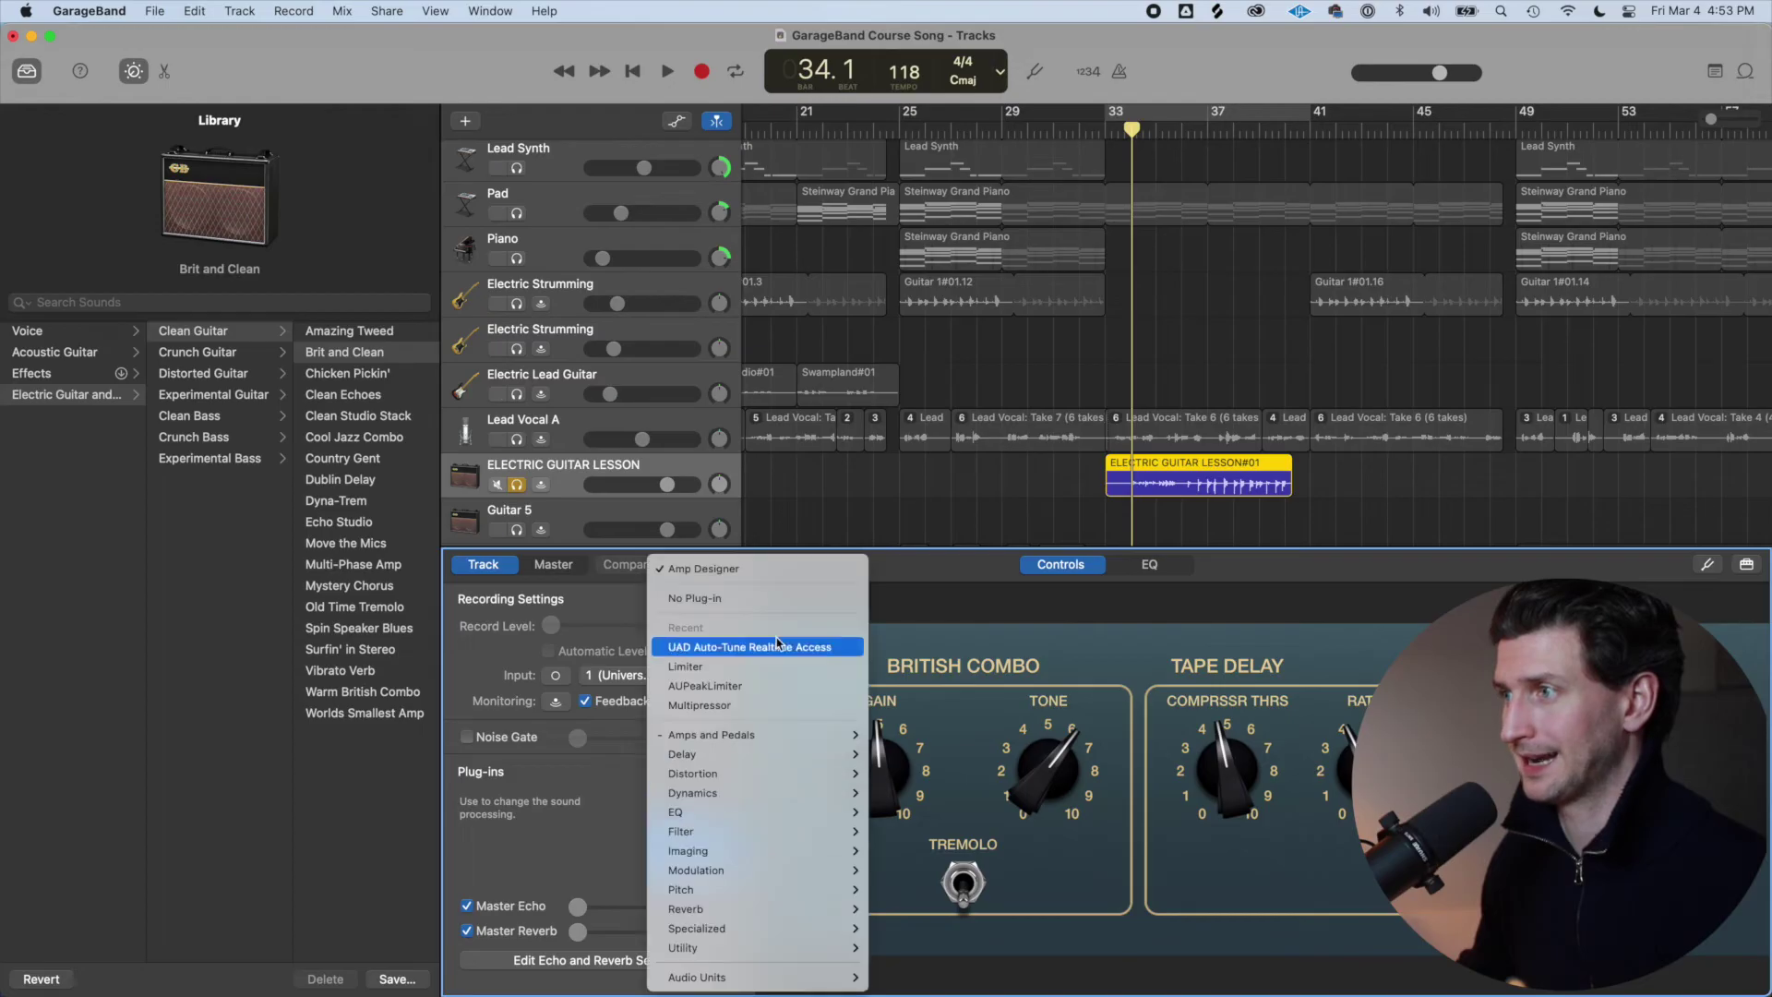
click(773, 602)
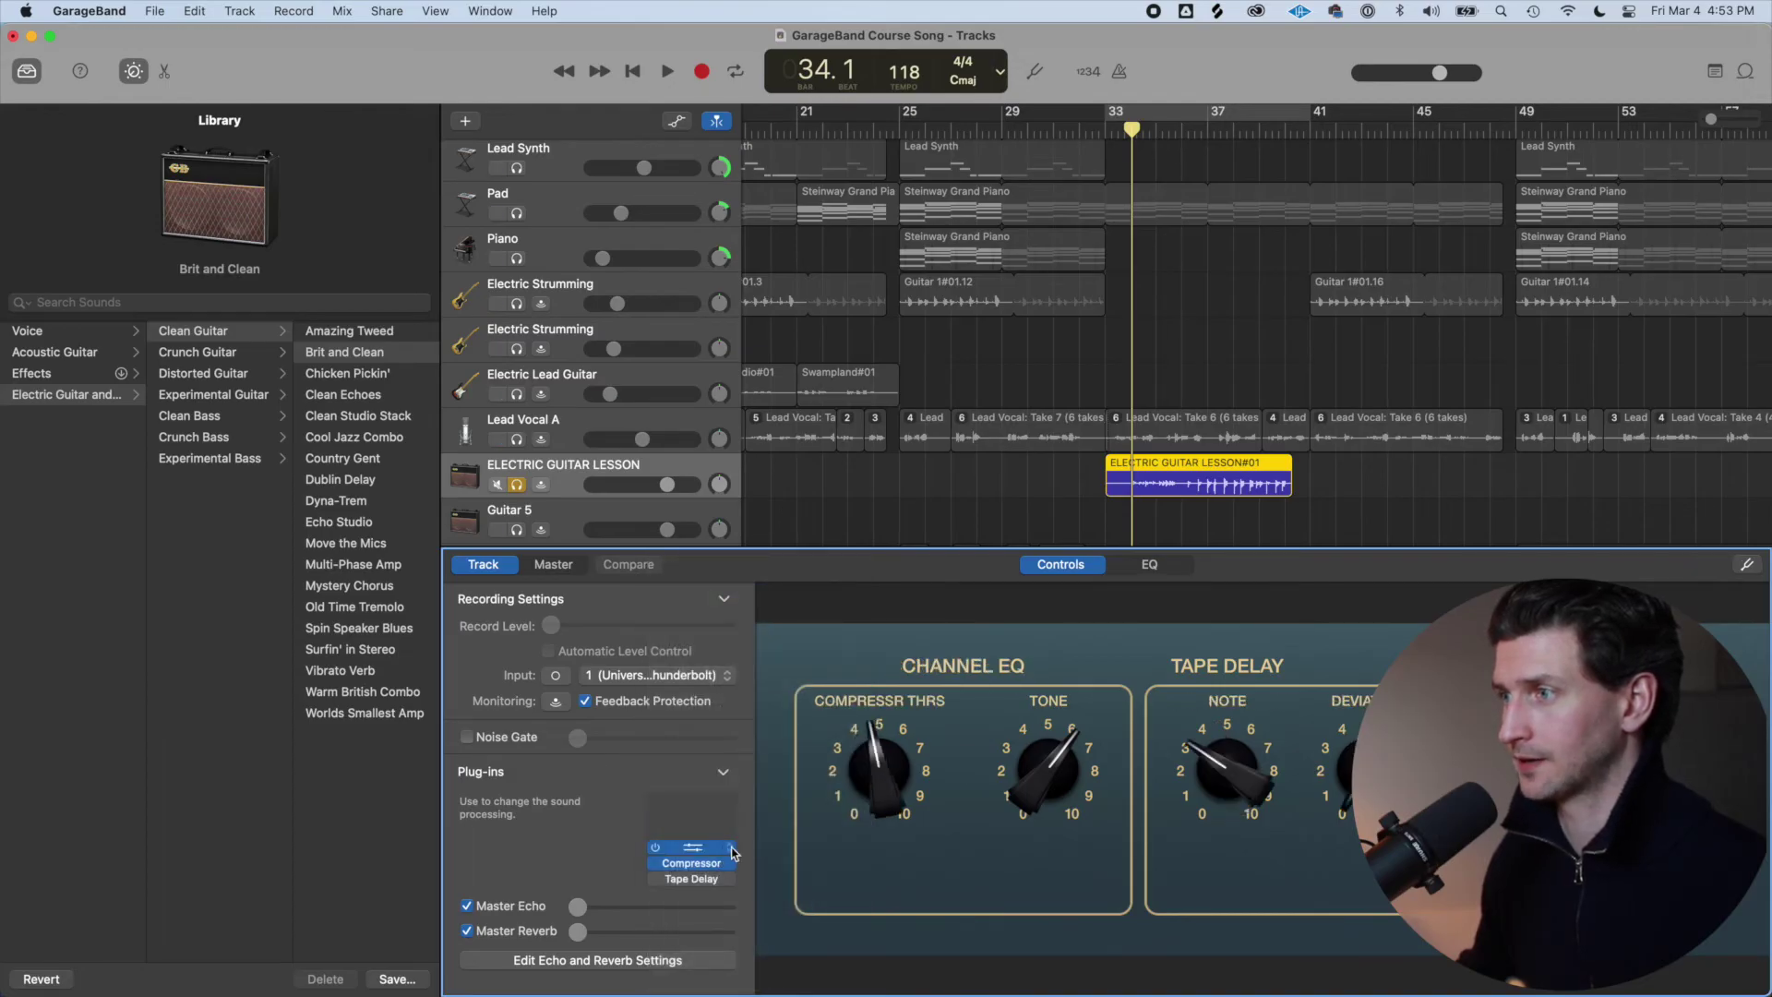
Remove the Channel EQ, Compressor and Tape Delay plug-ins as well.
click(718, 847)
click(771, 599)
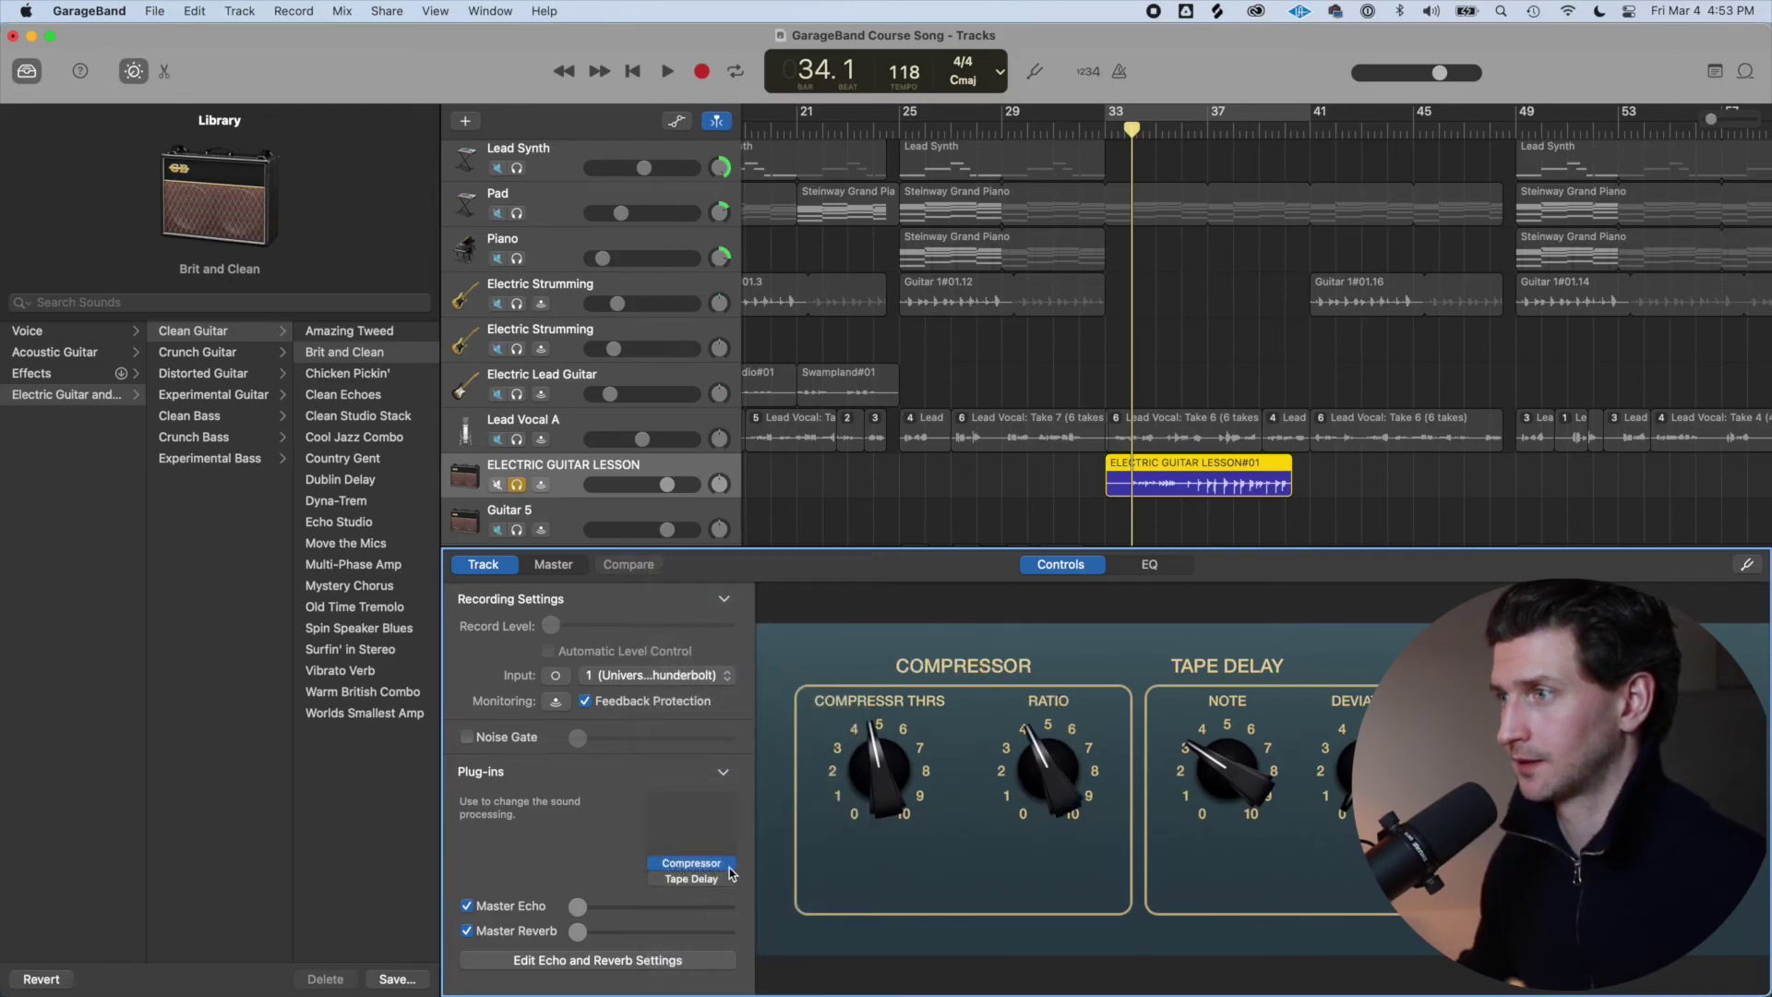
click(725, 847)
click(777, 598)
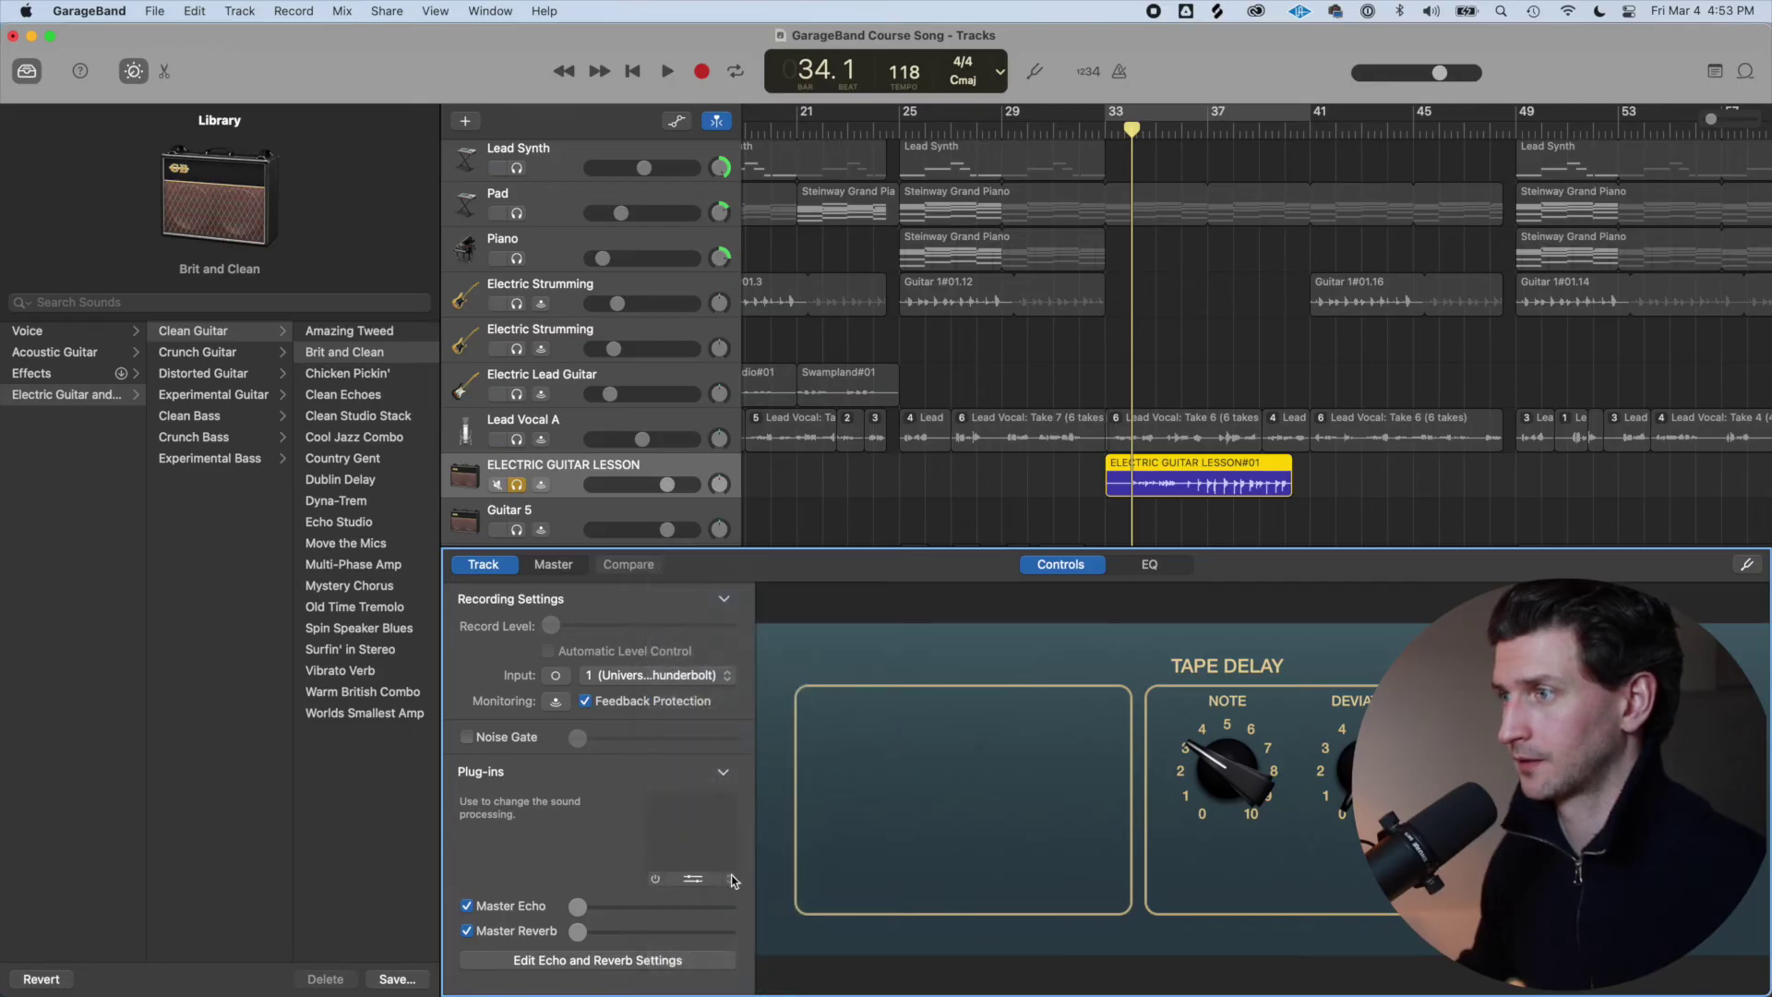
click(725, 848)
click(768, 601)
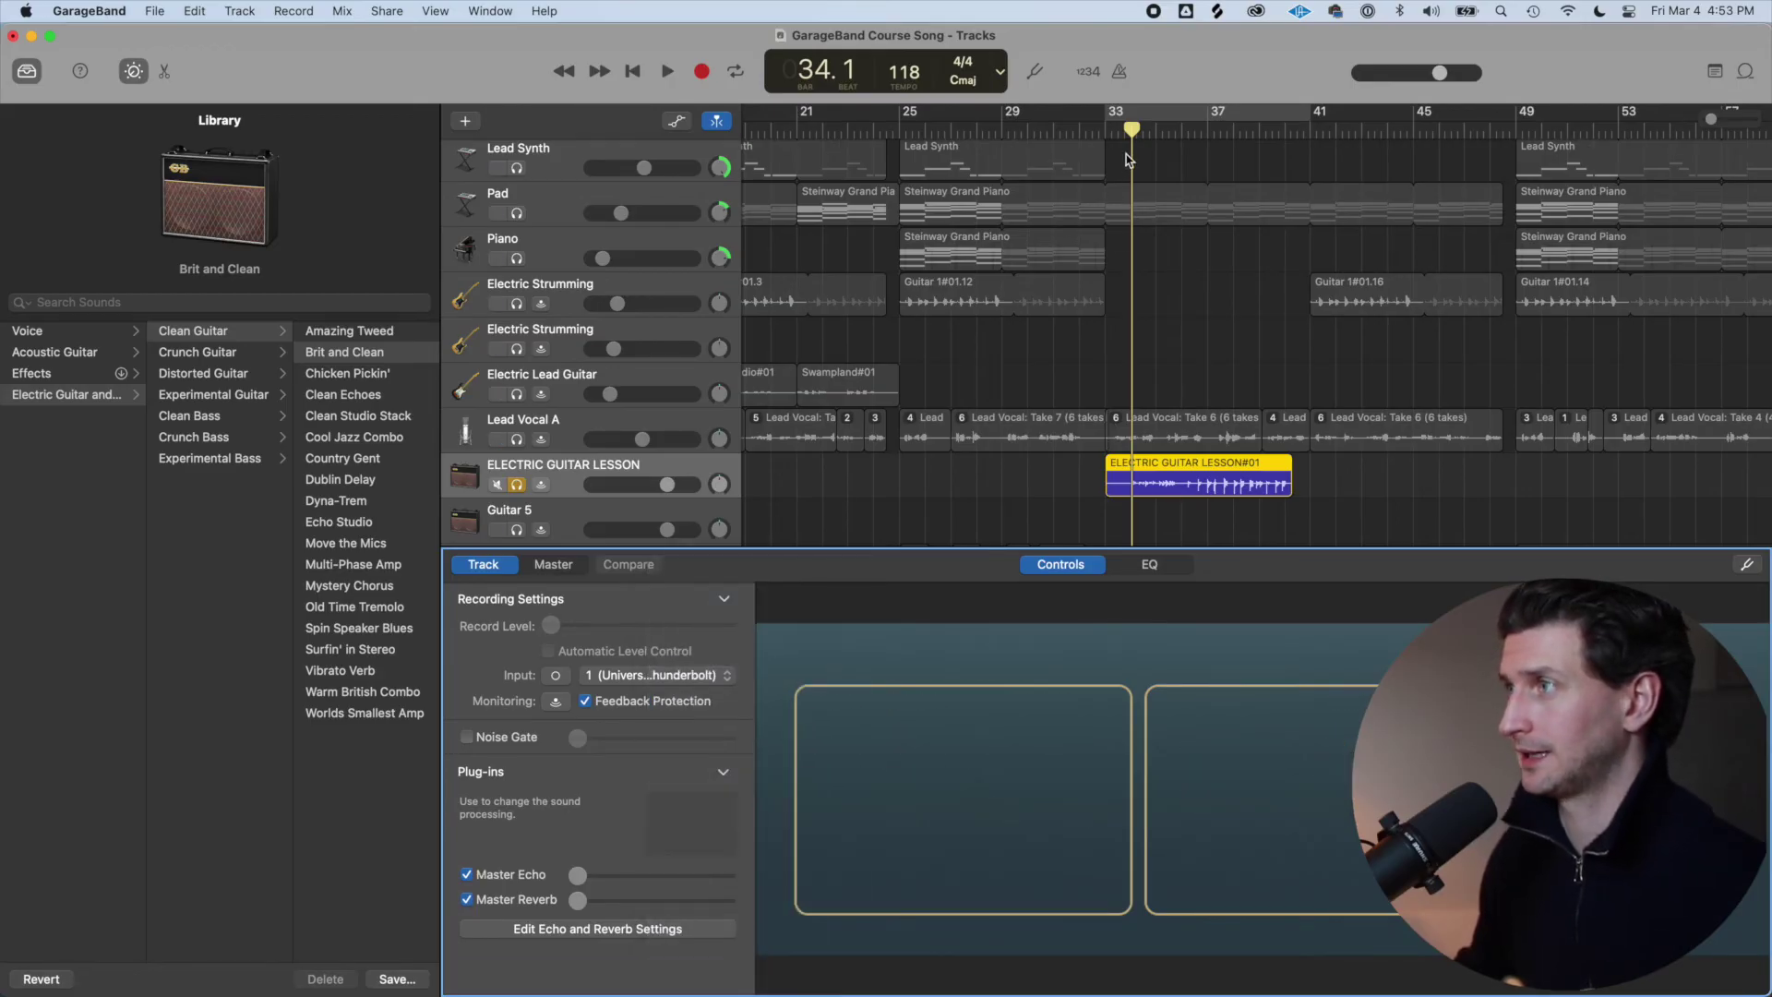
Play the dry track, lower its volume to about -5.9 dB, and hide Smart Controls.
key(space)
scroll(598, 492, left, 3)
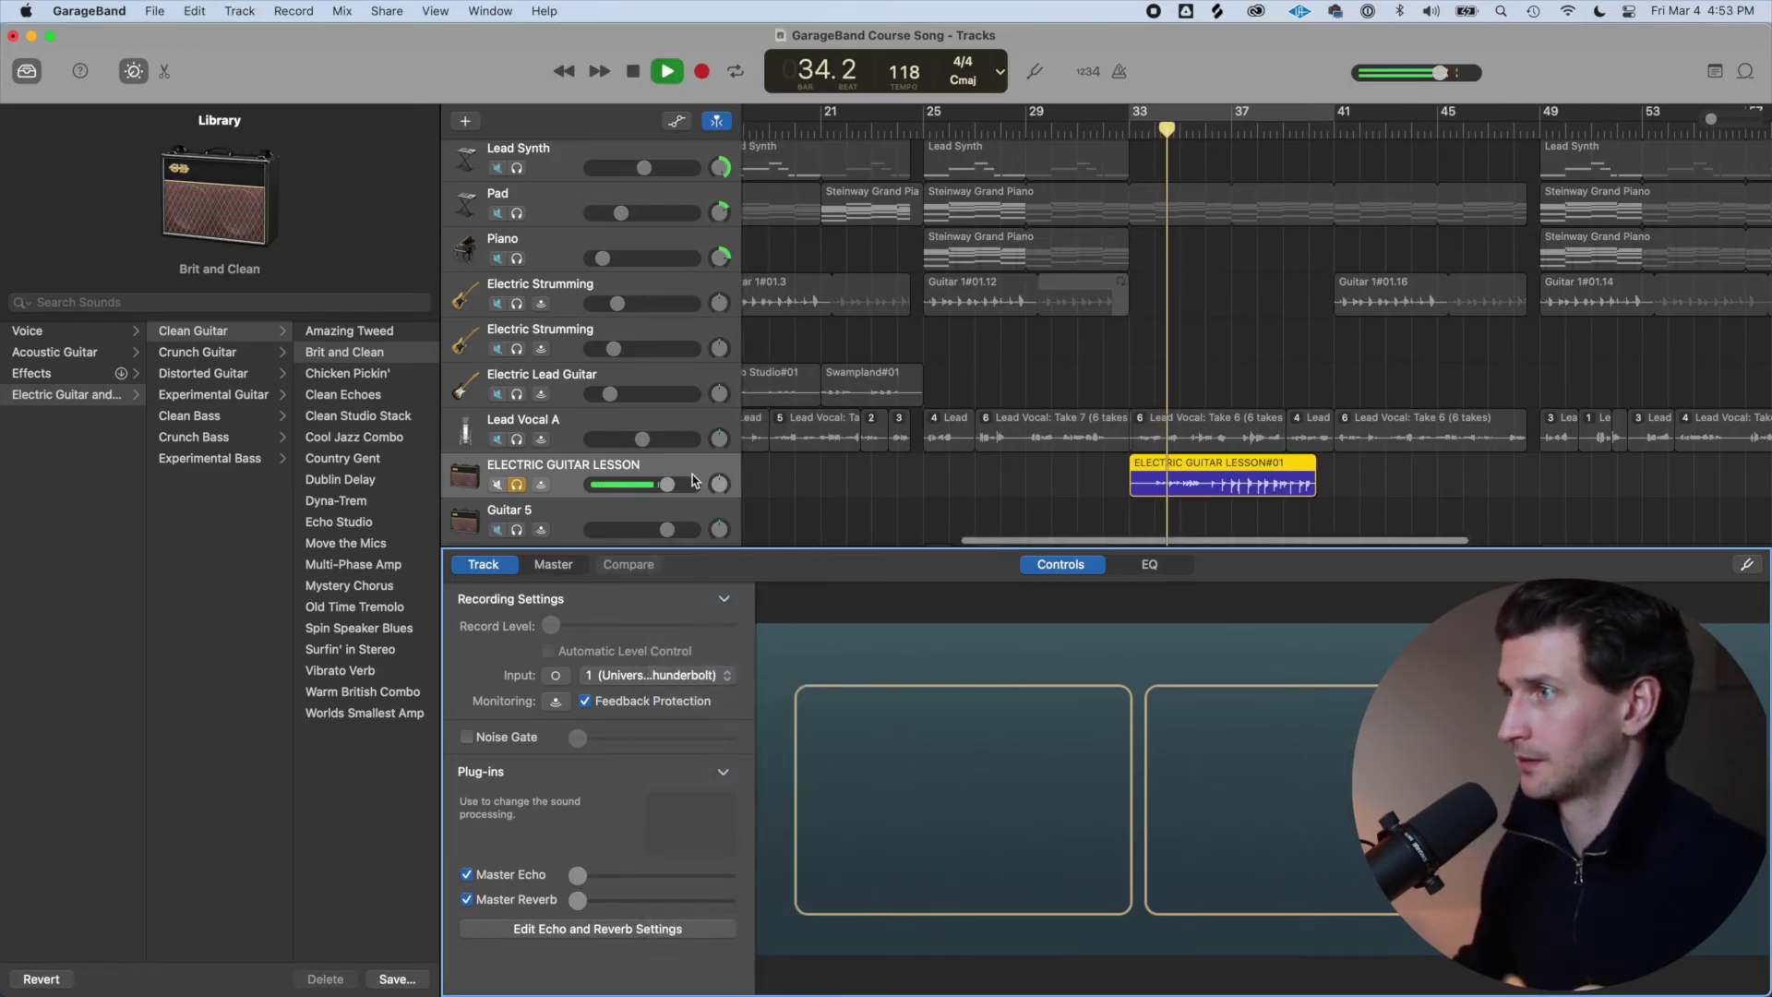
drag(666, 485, 649, 484)
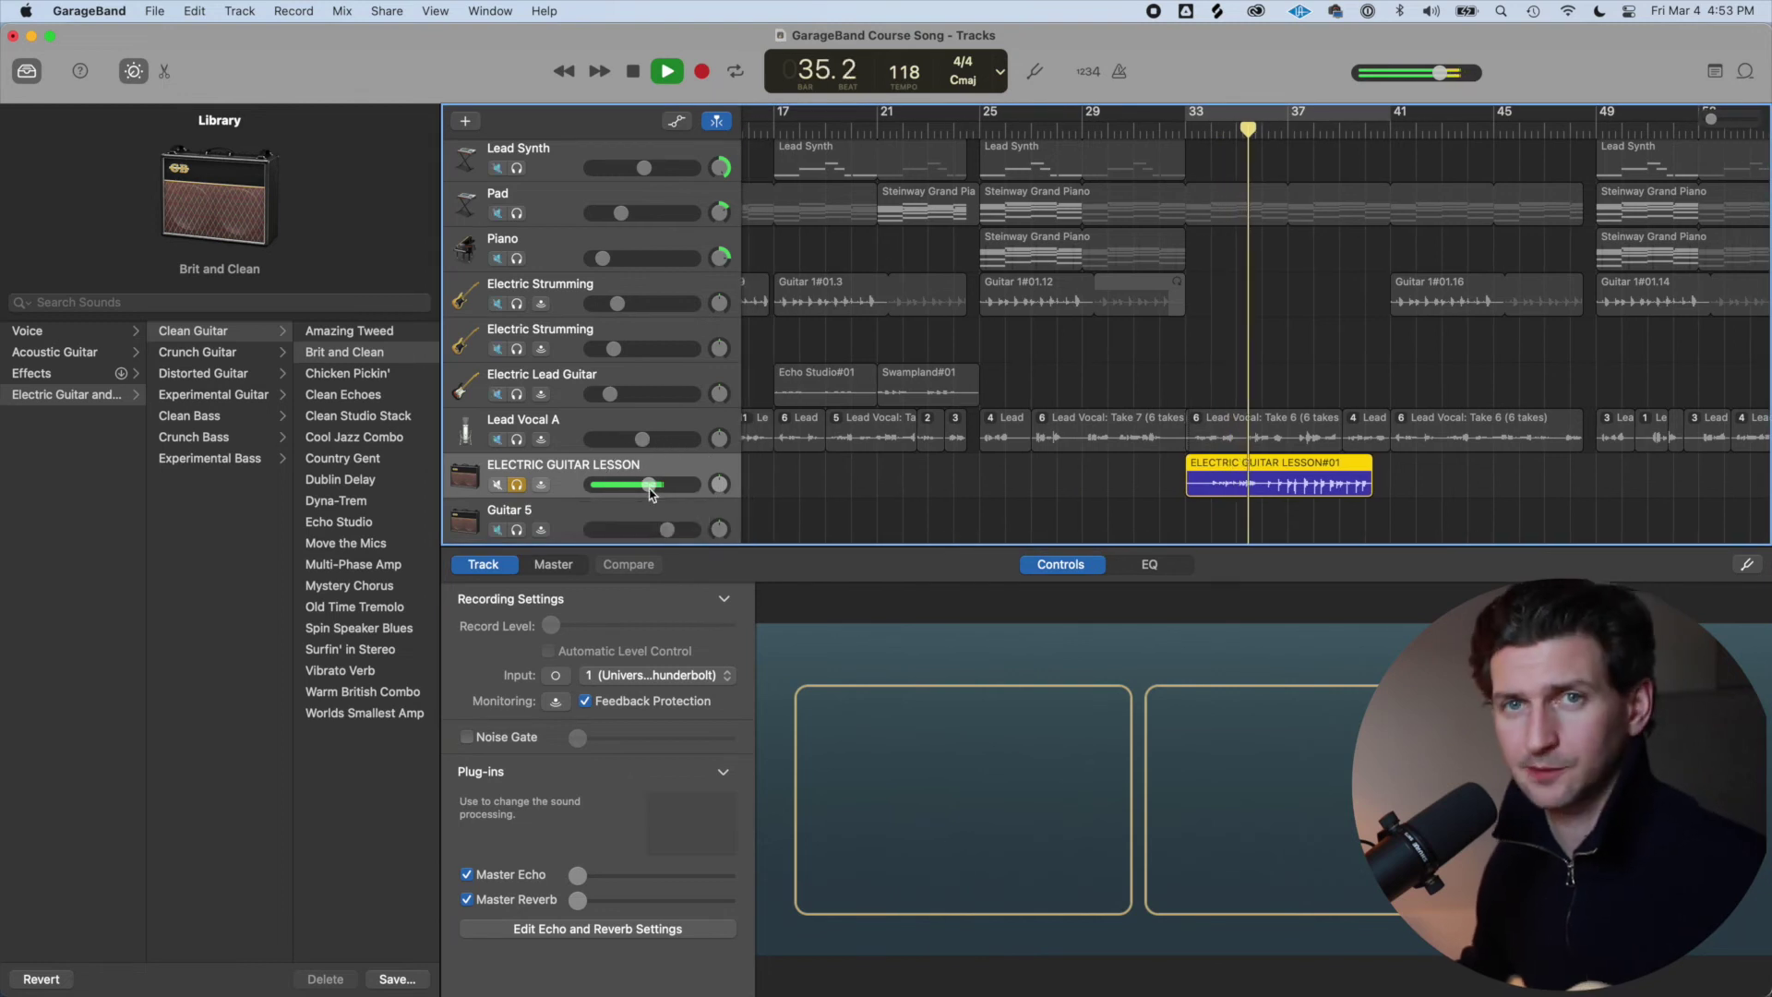
key(space)
drag(649, 494, 641, 494)
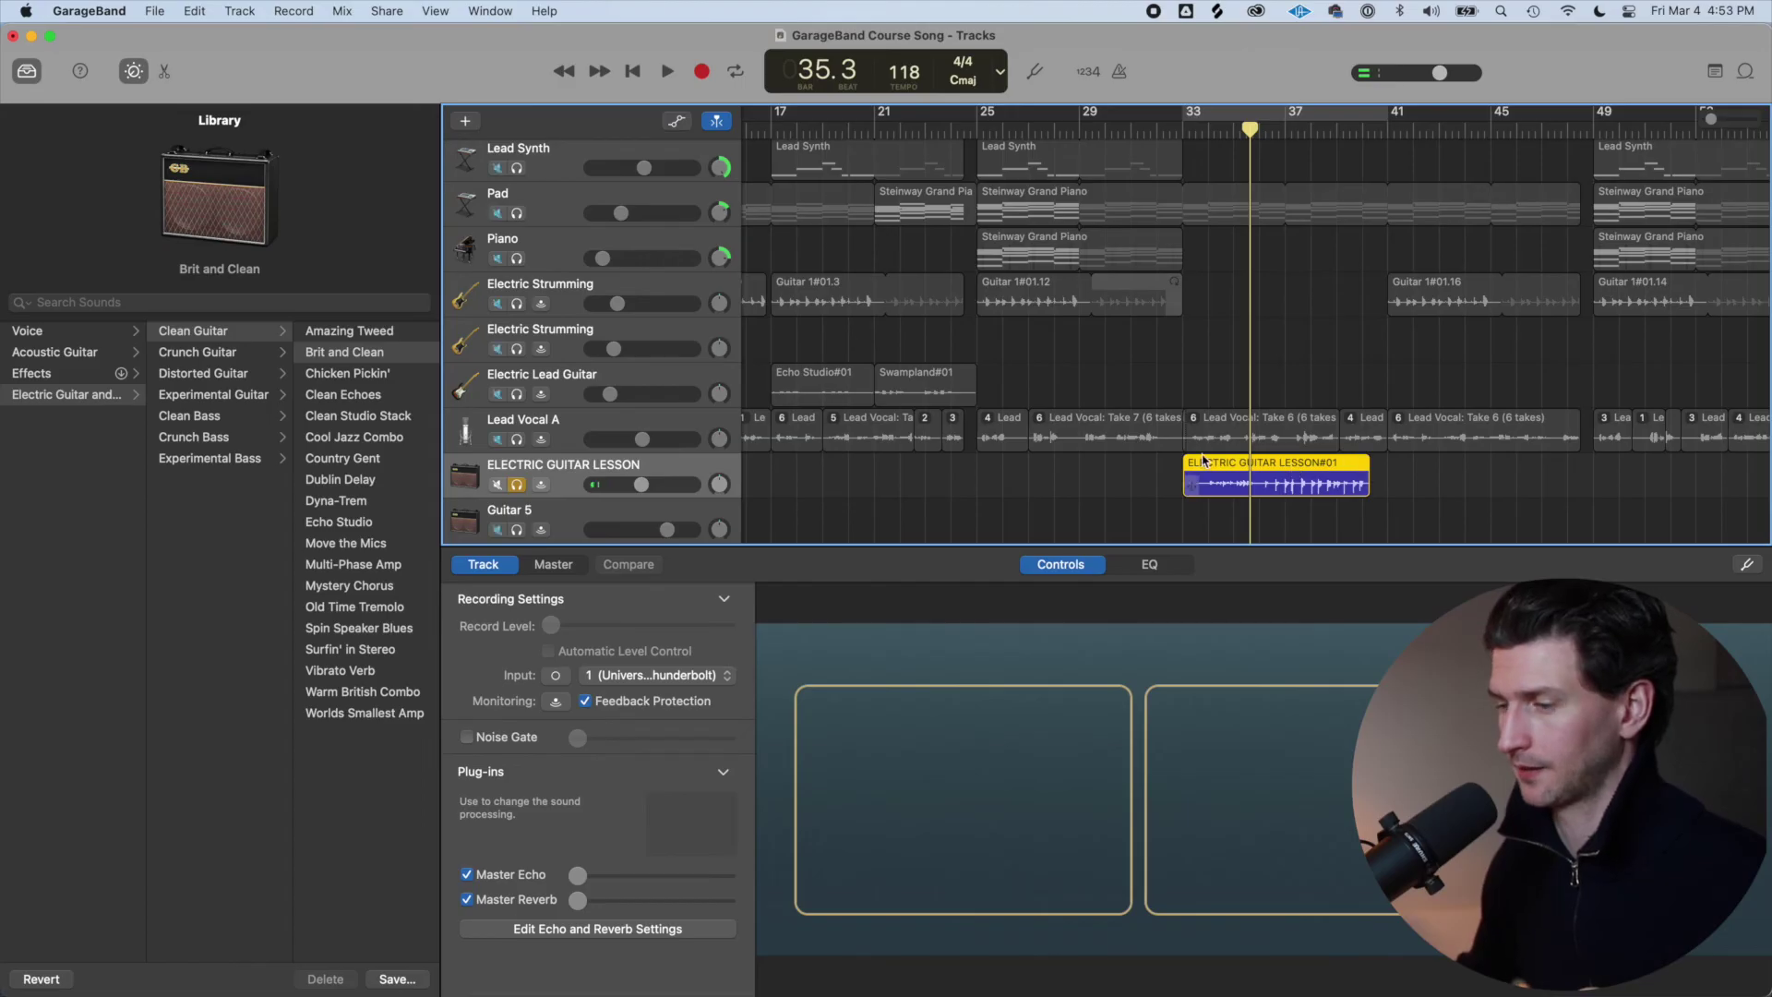
key(b)
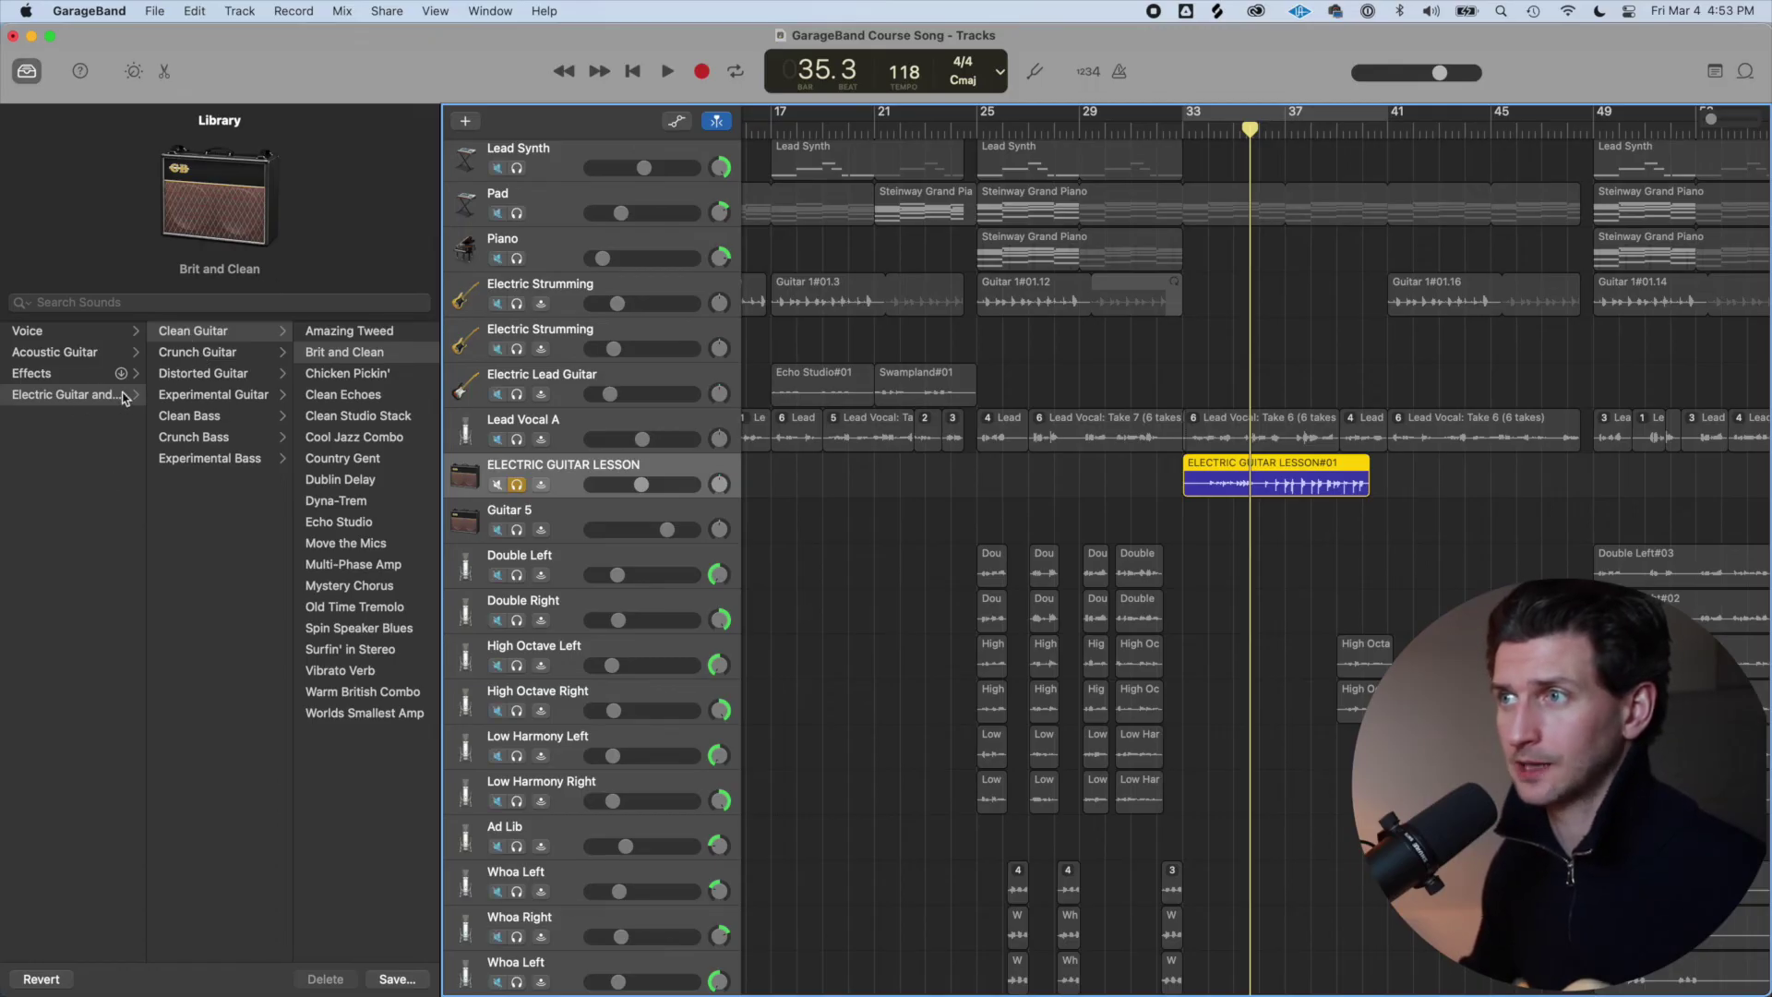
Try the Chicken Pickin' patch, loop bars 33–41, and settle on Clean Echoes.
click(395, 373)
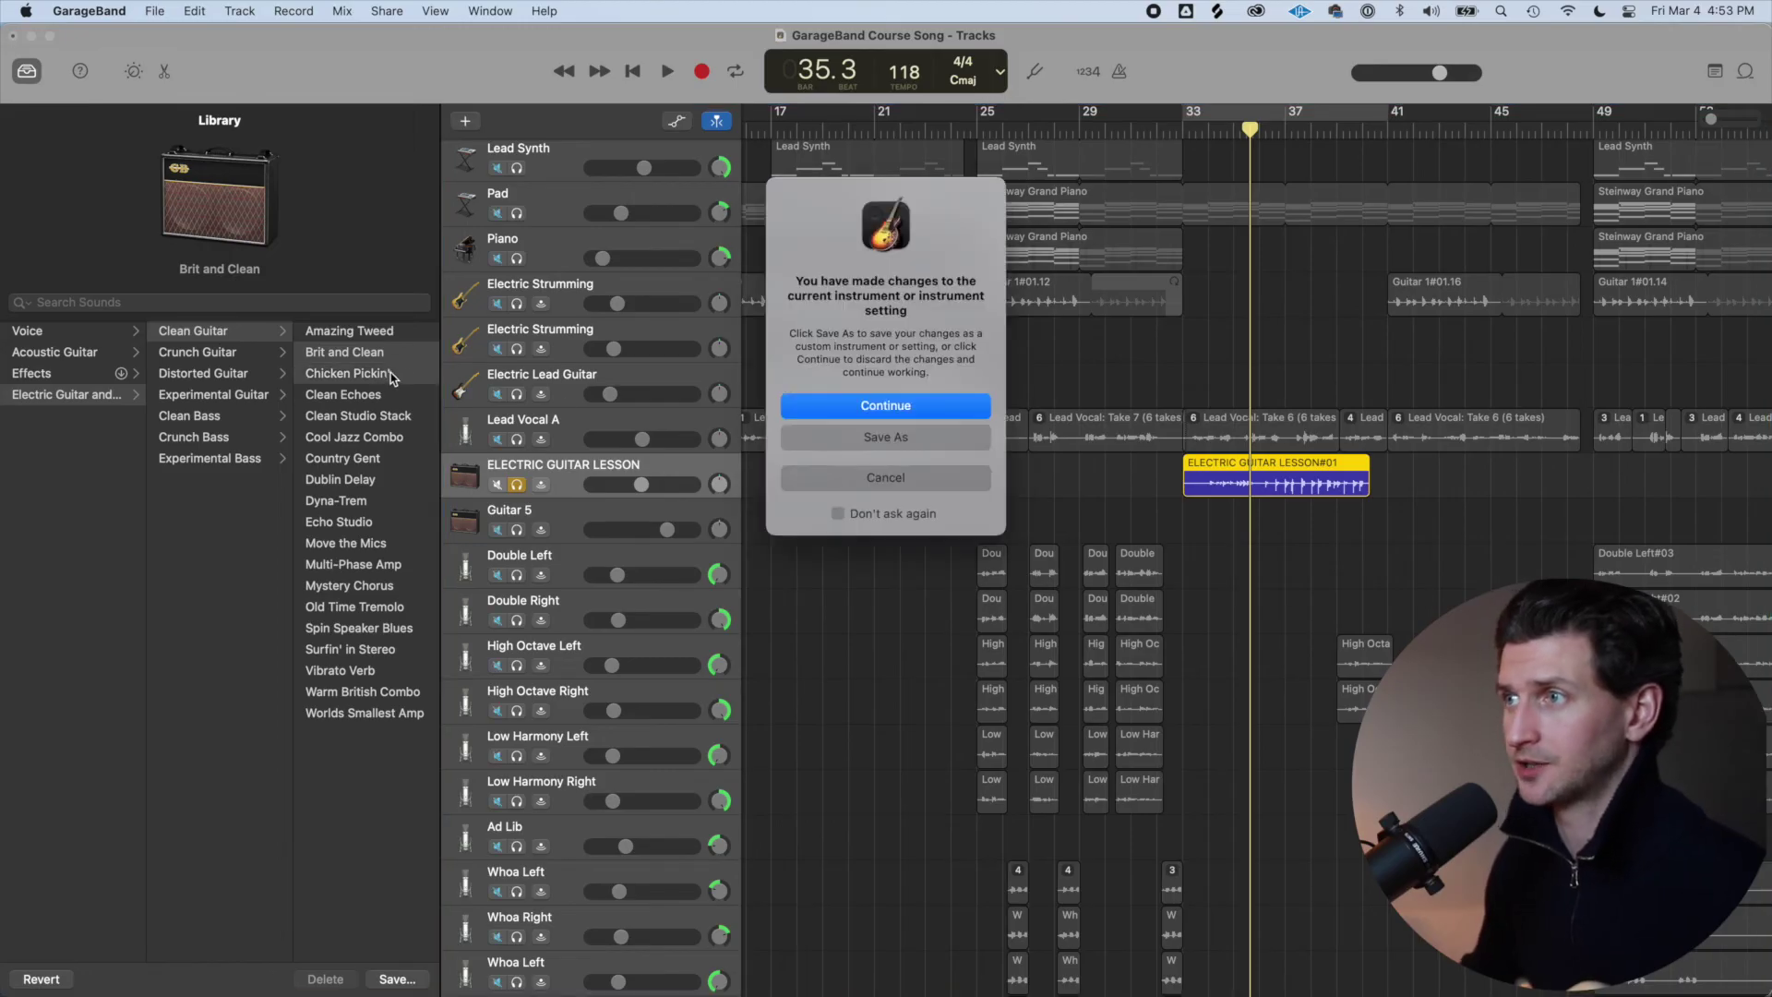
click(930, 412)
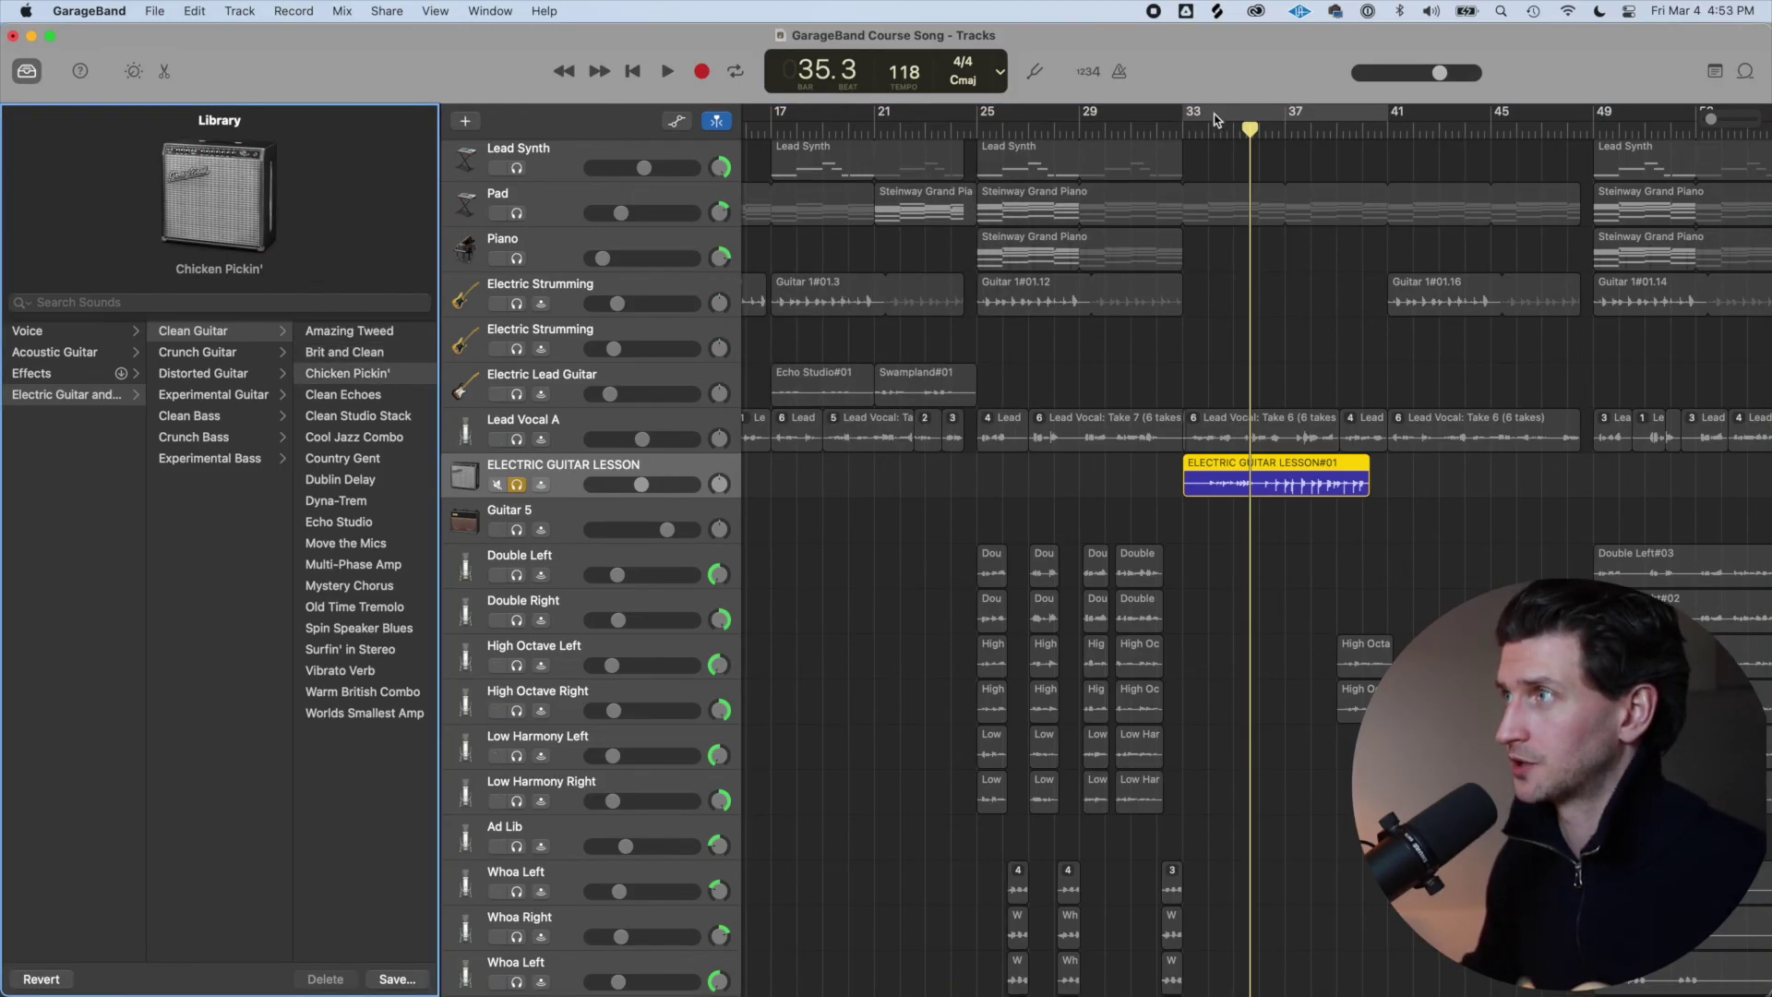
drag(1214, 119, 1388, 125)
key(space)
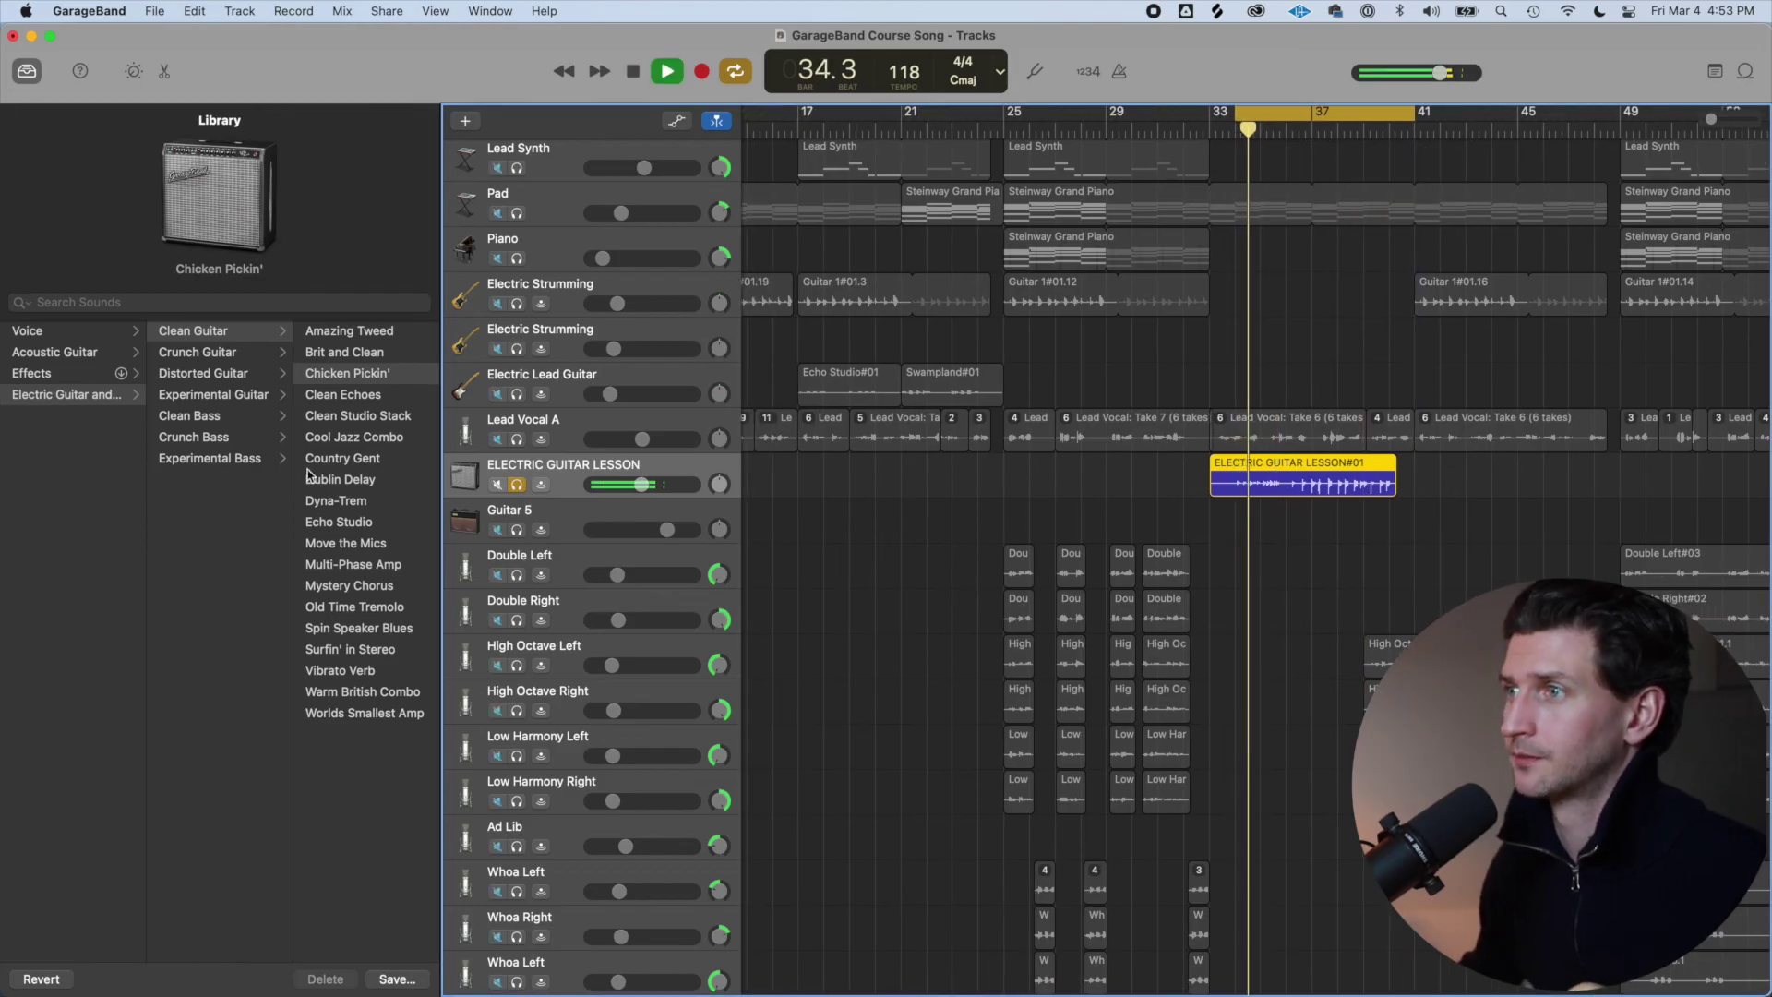
click(358, 395)
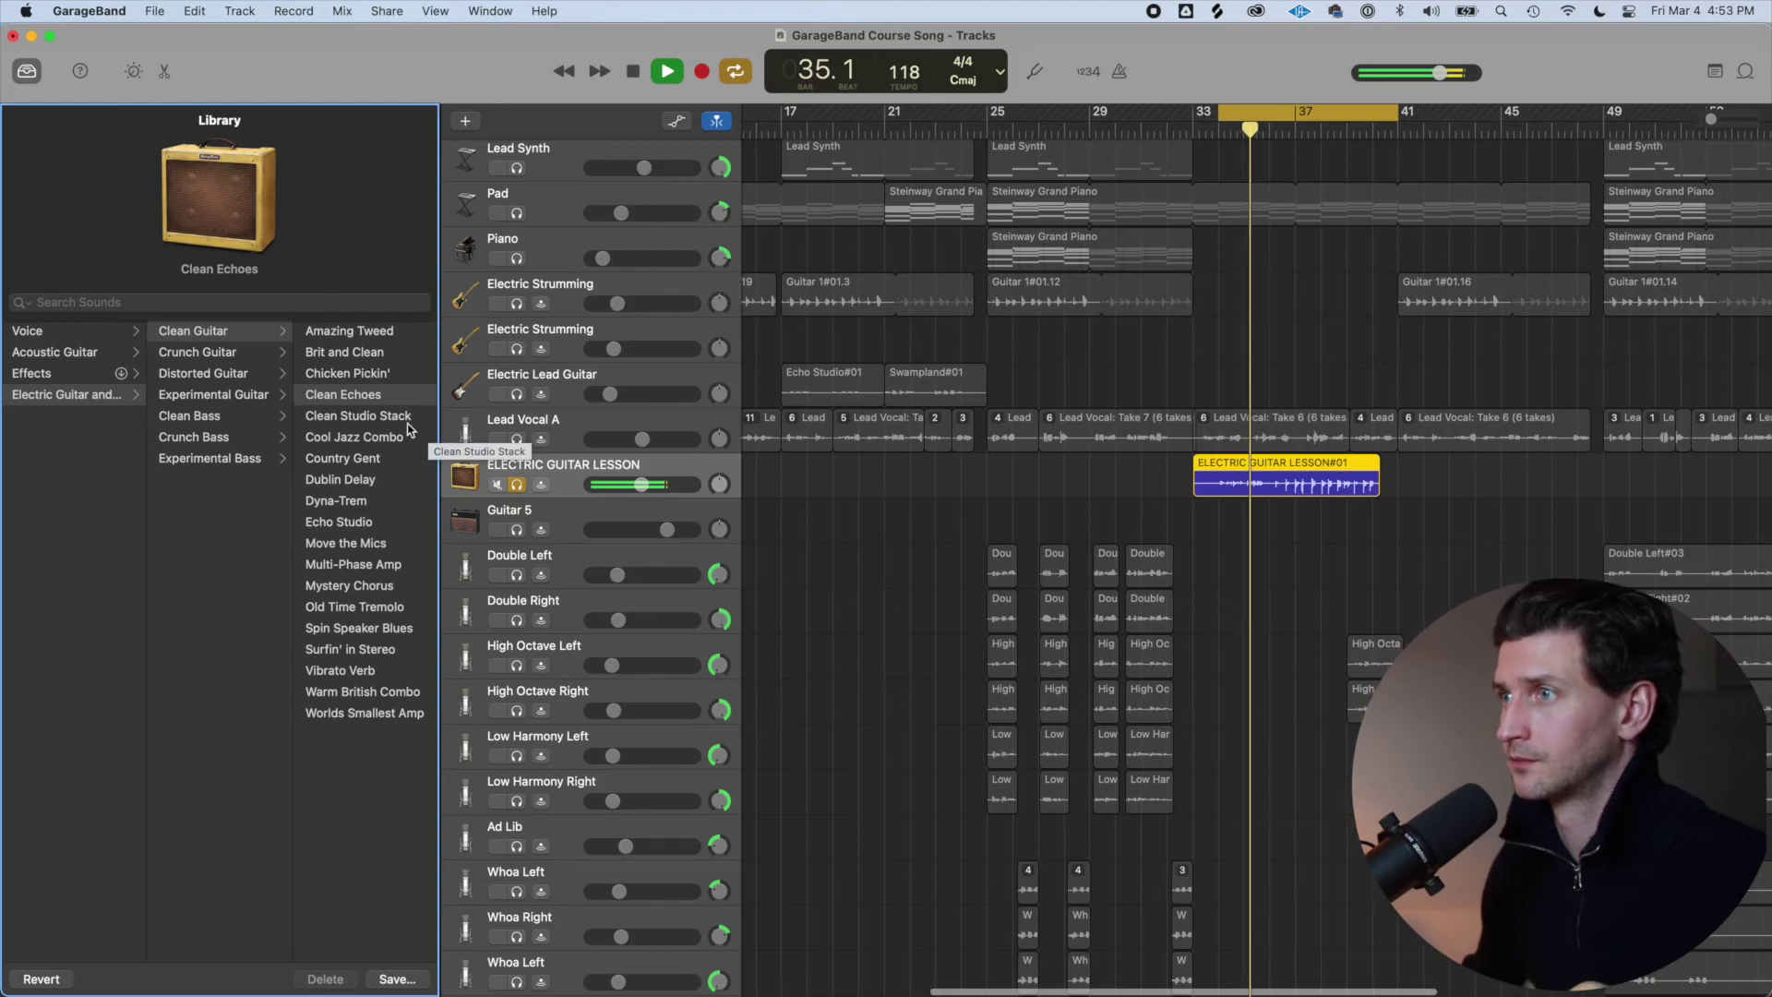
key(space)
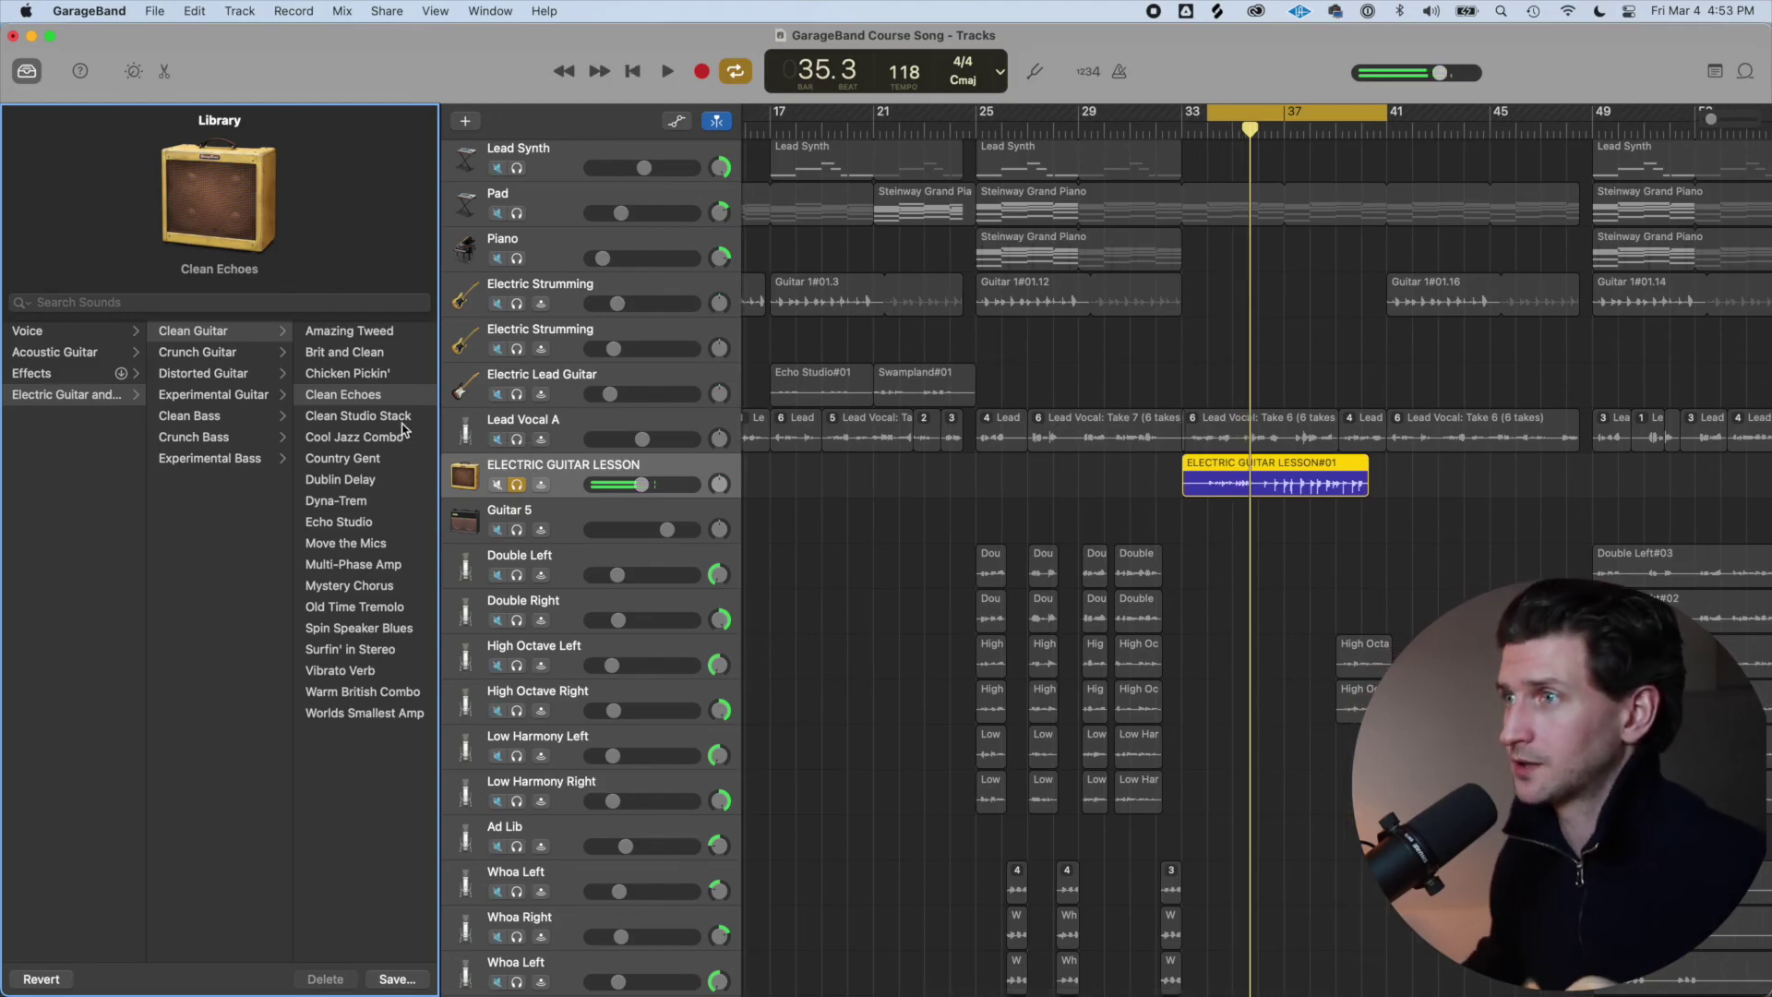